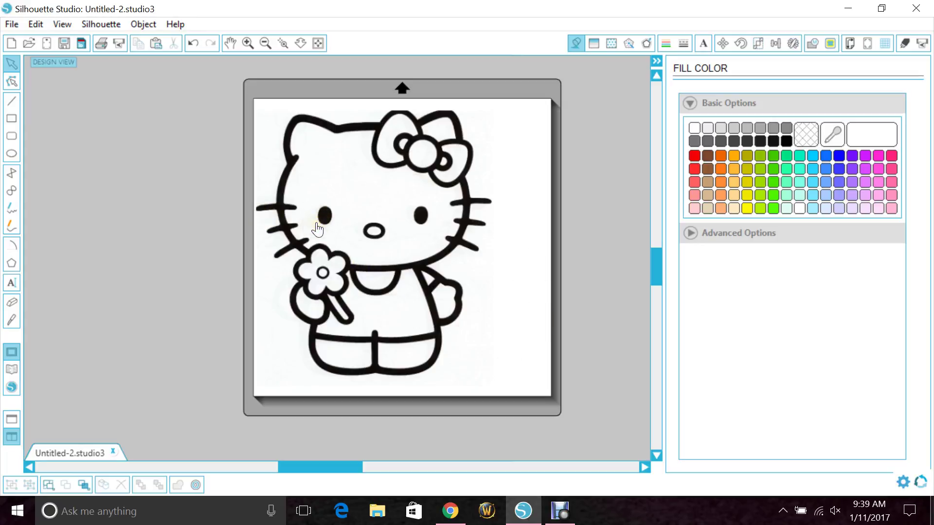
Reposition the Hello Kitty picture on the page and select a trace area around the whole picture.
{"action": "left_click_drag", "start_coordinate": [429, 304], "coordinate": [431, 311]}
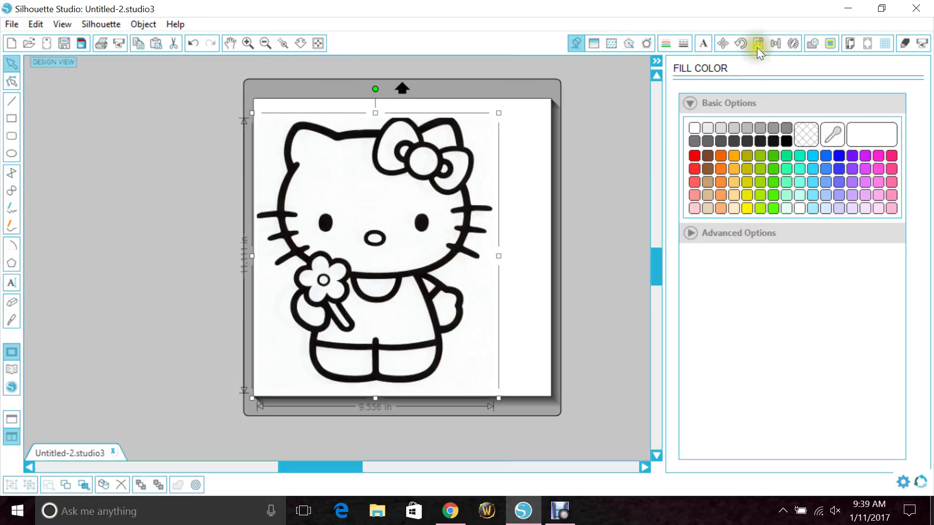
{"action": "left_click", "coordinate": [828, 44]}
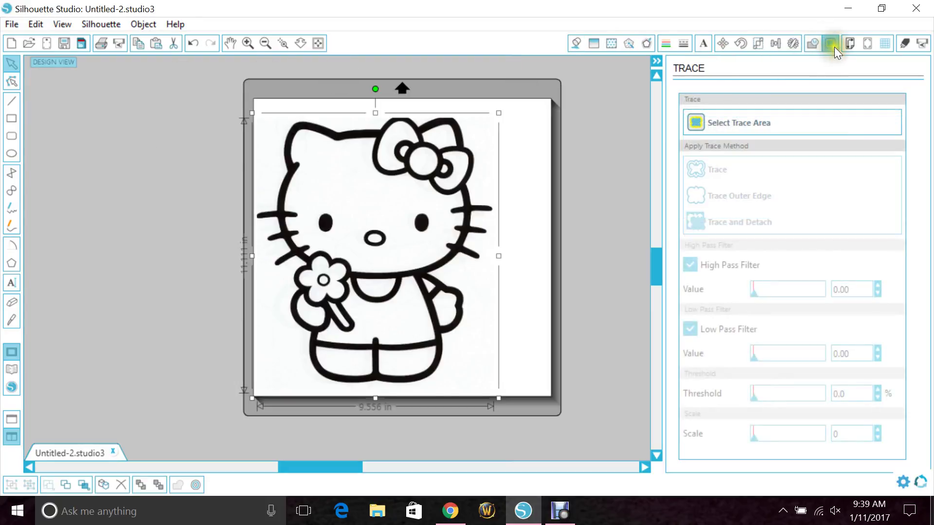
{"action": "left_click", "coordinate": [742, 125]}
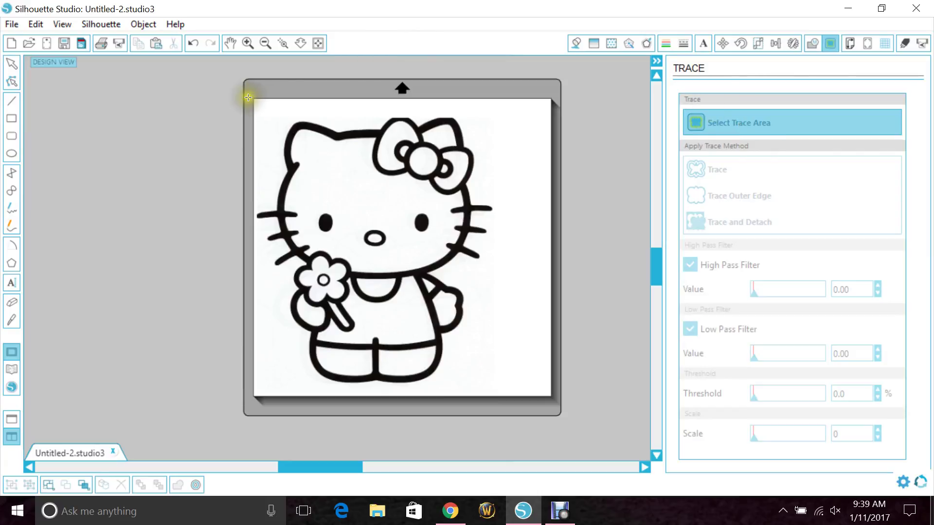
{"action": "left_click_drag", "start_coordinate": [249, 97], "coordinate": [512, 404]}
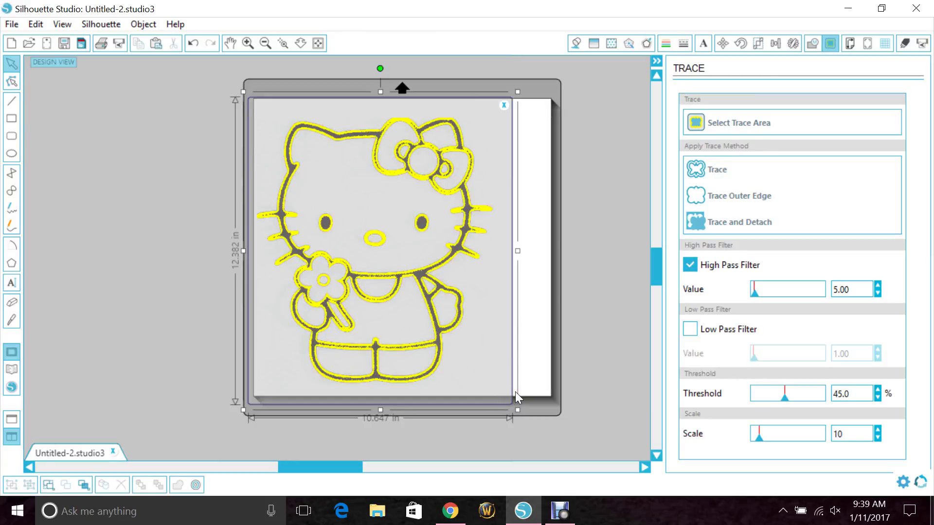
Trace the picture with the High Pass Filter turned off, and delete the original image from behind the trace.
{"action": "left_click", "coordinate": [689, 265]}
{"action": "left_click", "coordinate": [694, 269]}
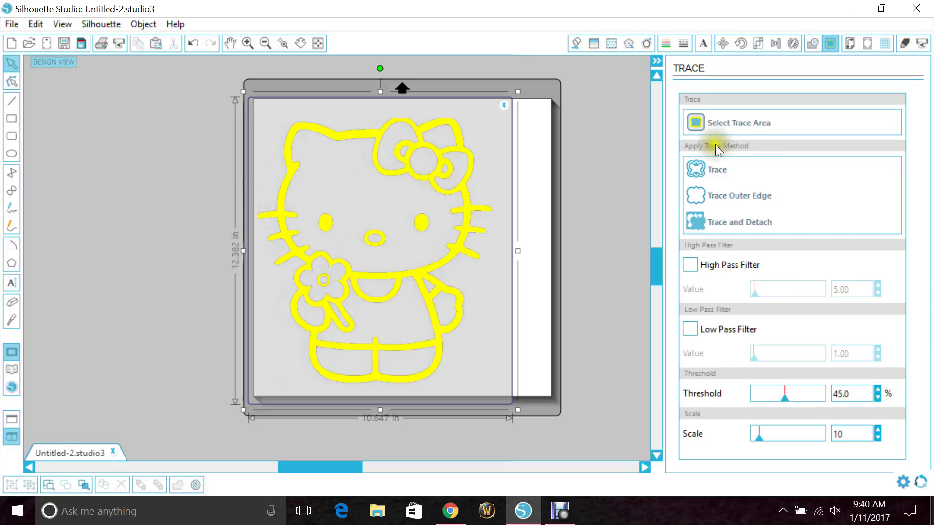
{"action": "left_click", "coordinate": [715, 169]}
{"action": "mouse_move", "coordinate": [396, 282]}
{"action": "left_mouse_down"}
{"action": "mouse_move", "coordinate": [329, 292]}
{"action": "mouse_move", "coordinate": [174, 275]}
{"action": "left_mouse_up"}
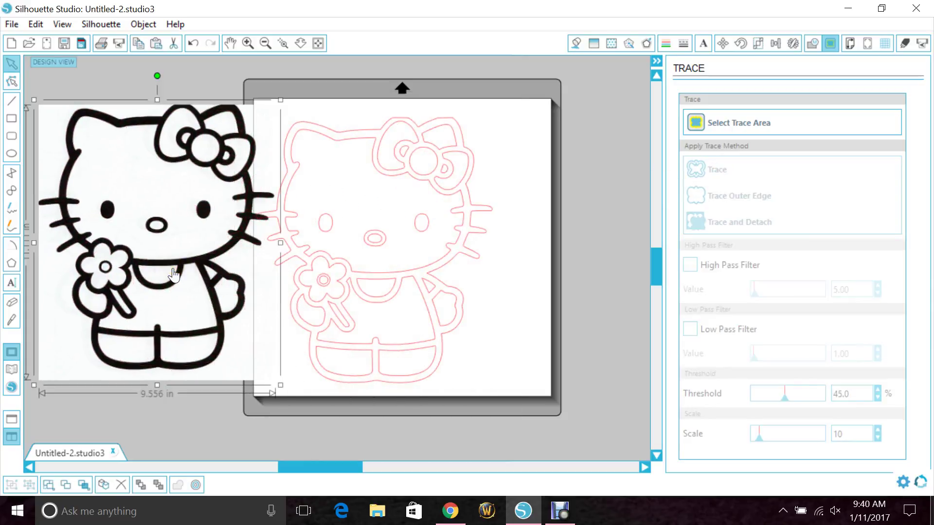
{"action": "key", "text": "Delete"}
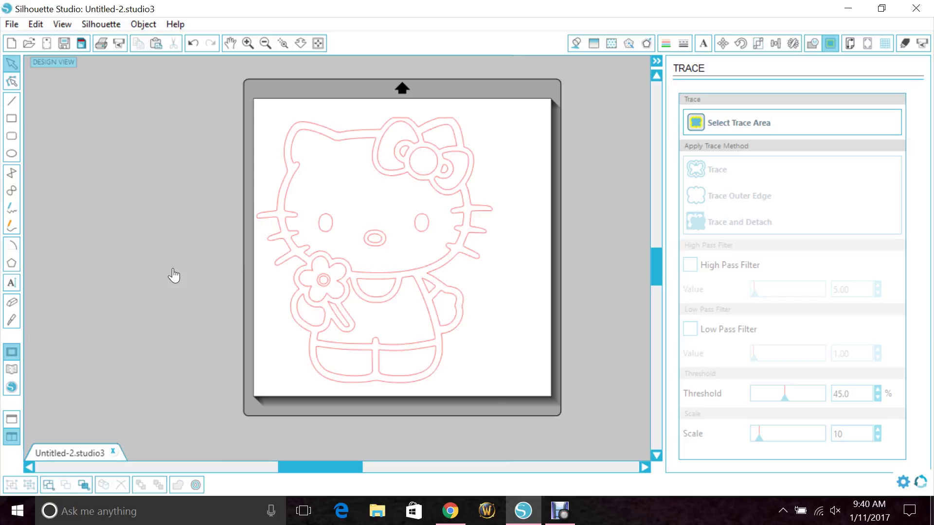
Fill the traced figure with black and place it on the grey area beside the page.
{"action": "left_click", "coordinate": [326, 295]}
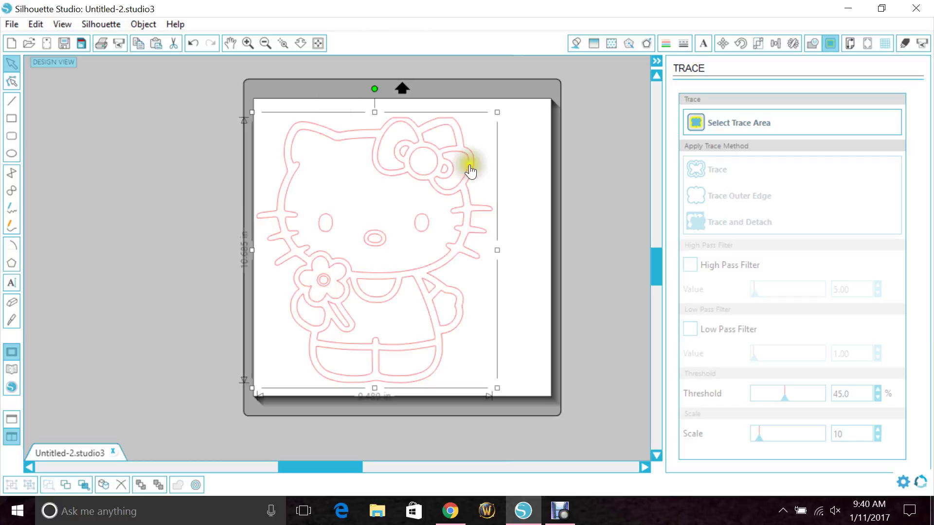
{"action": "left_click", "coordinate": [576, 43]}
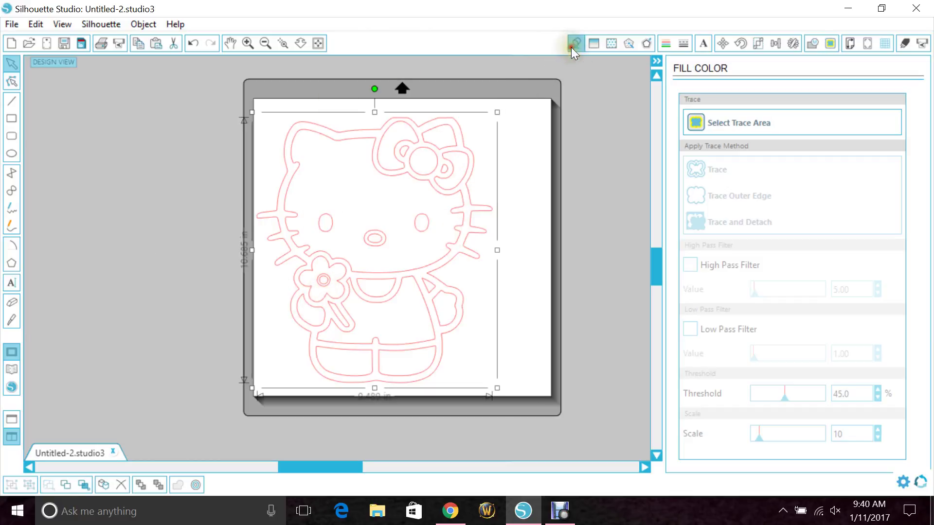
{"action": "left_click", "coordinate": [786, 141]}
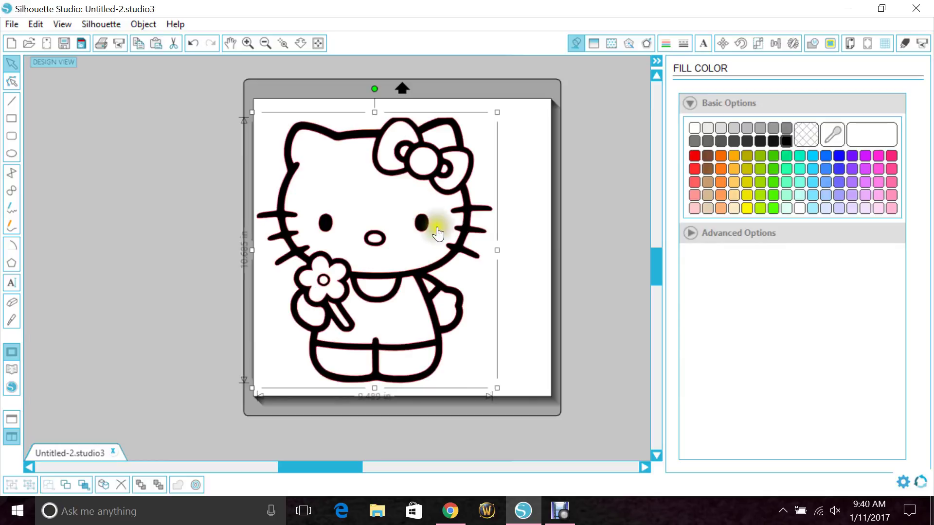
{"action": "left_click_drag", "start_coordinate": [415, 280], "coordinate": [160, 270]}
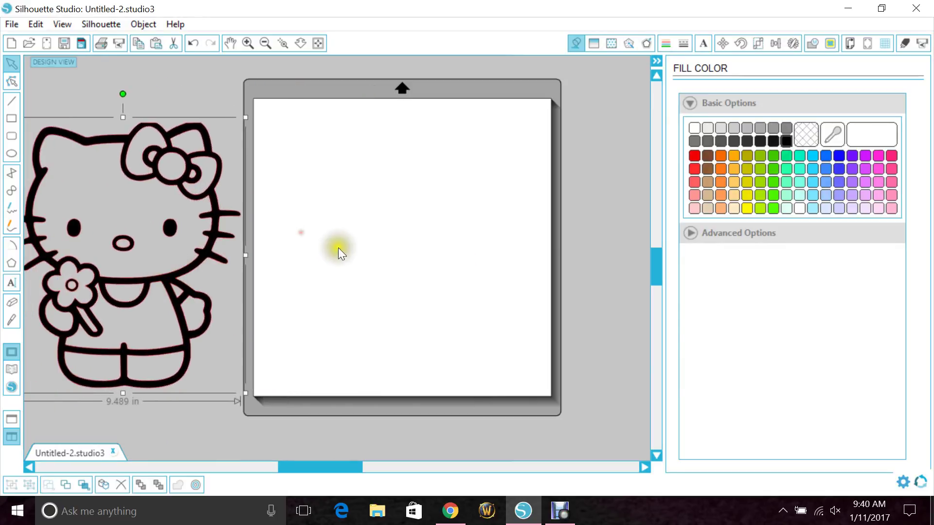
{"action": "left_click_drag", "start_coordinate": [334, 470], "coordinate": [310, 472]}
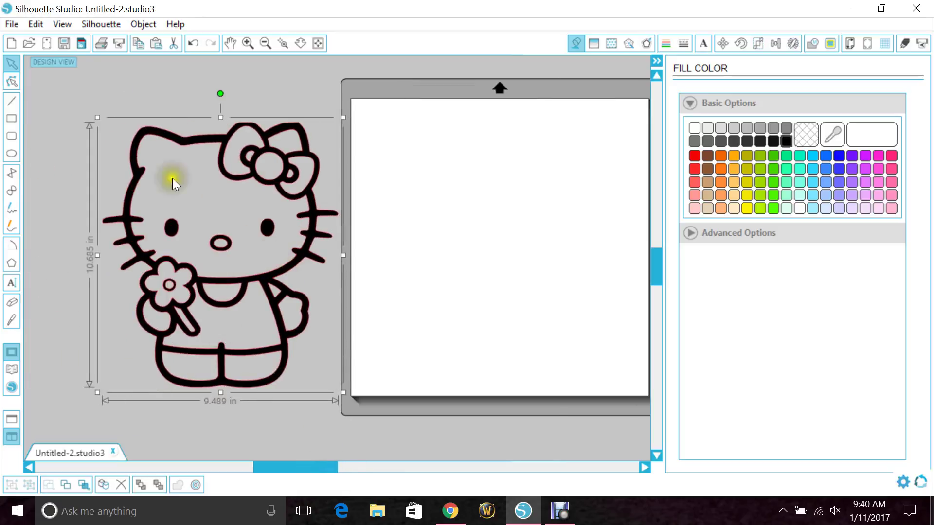
{"action": "left_click_drag", "start_coordinate": [261, 287], "coordinate": [258, 271]}
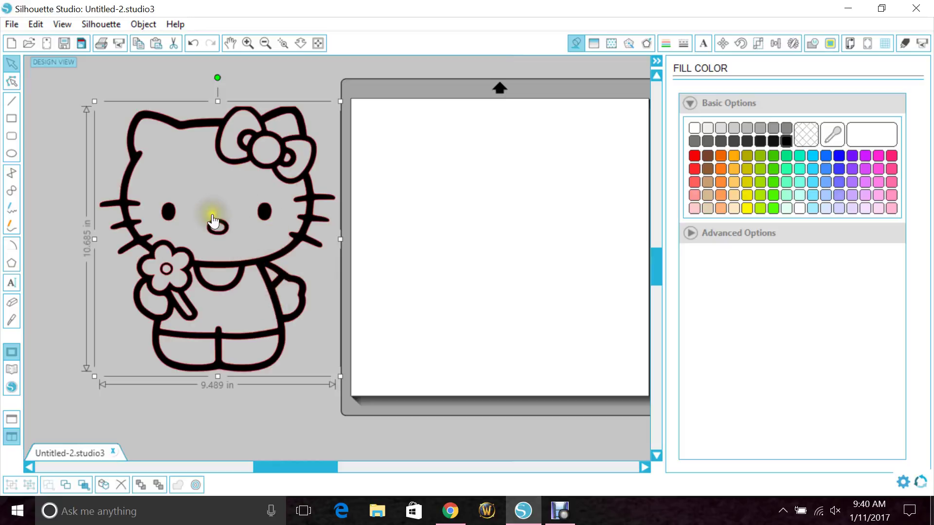
Move the traced figure back onto the page and make its fill transparent.
{"action": "left_click_drag", "start_coordinate": [271, 308], "coordinate": [547, 319]}
{"action": "left_click", "coordinate": [806, 134]}
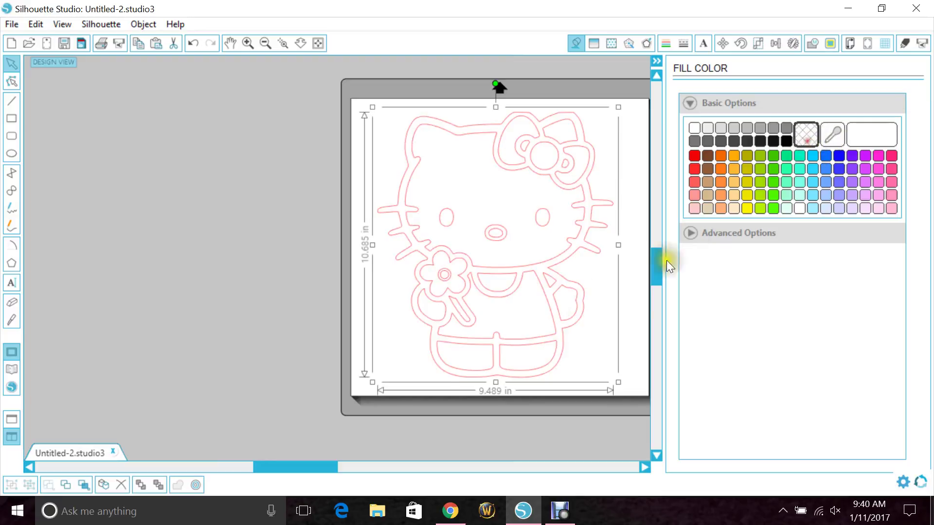
{"action": "left_click_drag", "start_coordinate": [309, 467], "coordinate": [345, 485]}
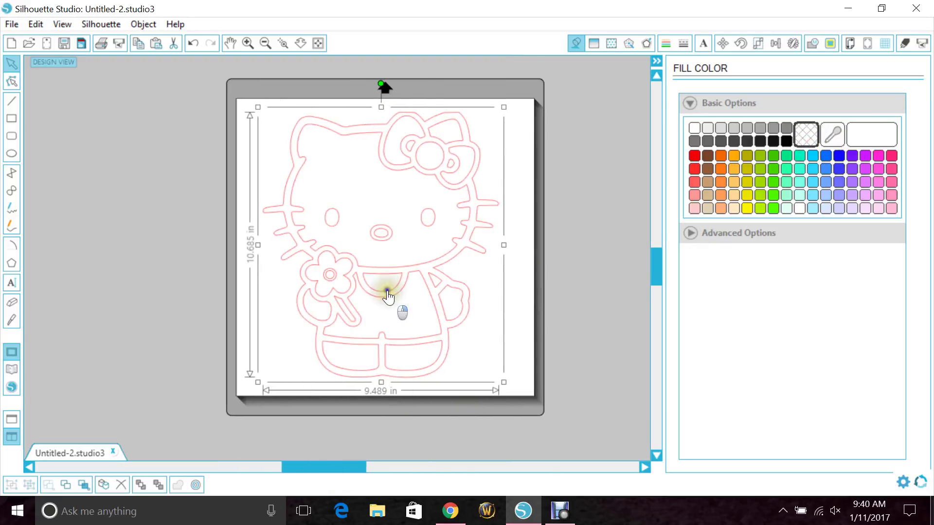
Release the traced figure's compound path into separate shapes and deselect them.
{"action": "right_click", "coordinate": [386, 299]}
{"action": "left_click", "coordinate": [479, 417]}
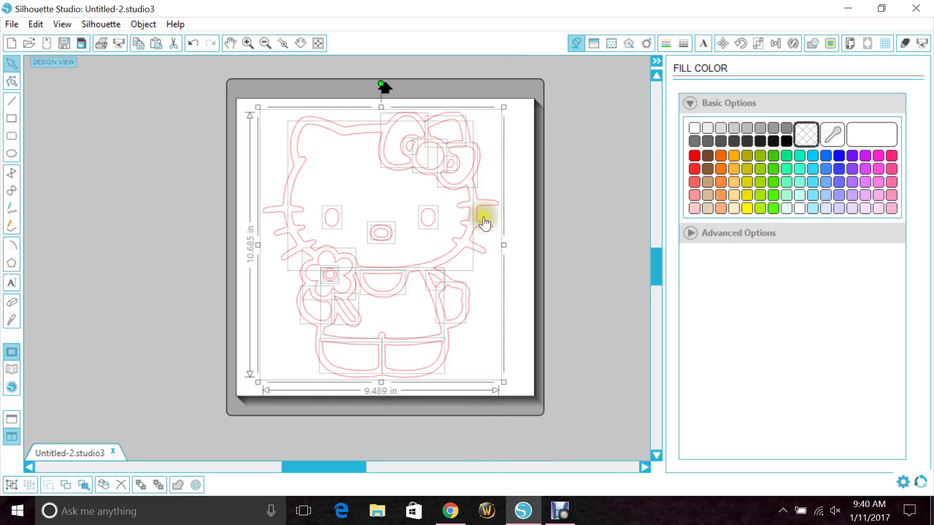
{"action": "left_click", "coordinate": [528, 374]}
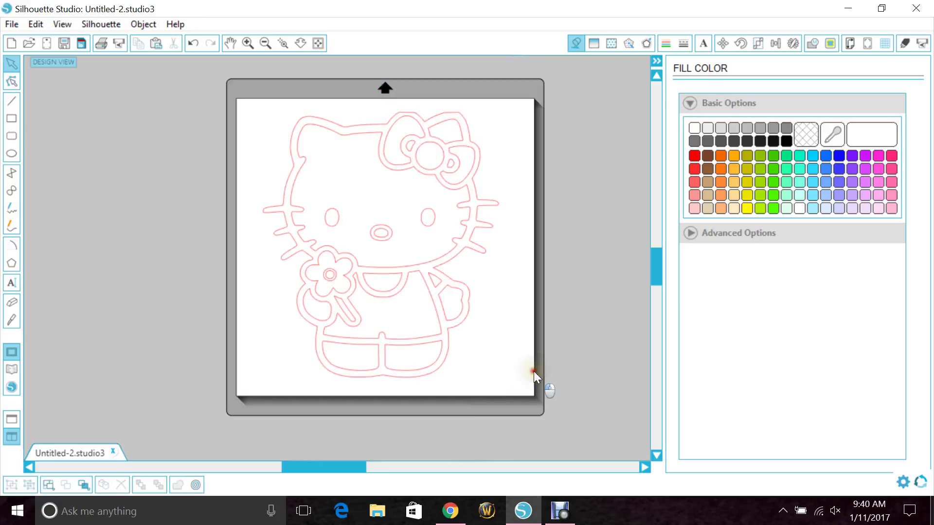
Separate the figure's outer outline from the other shapes, place it beside the page and fill it with black.
{"action": "left_click_drag", "start_coordinate": [341, 474], "coordinate": [353, 472]}
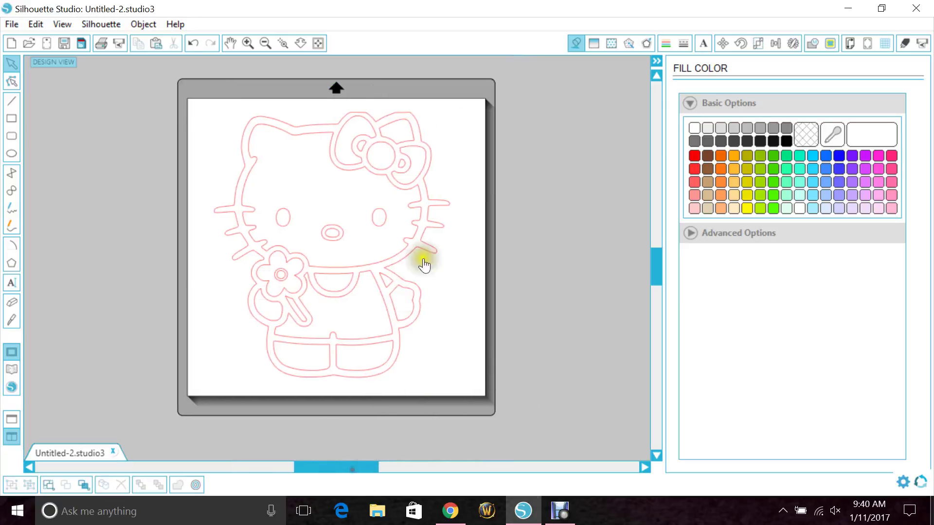
{"action": "left_click_drag", "start_coordinate": [432, 257], "coordinate": [598, 274]}
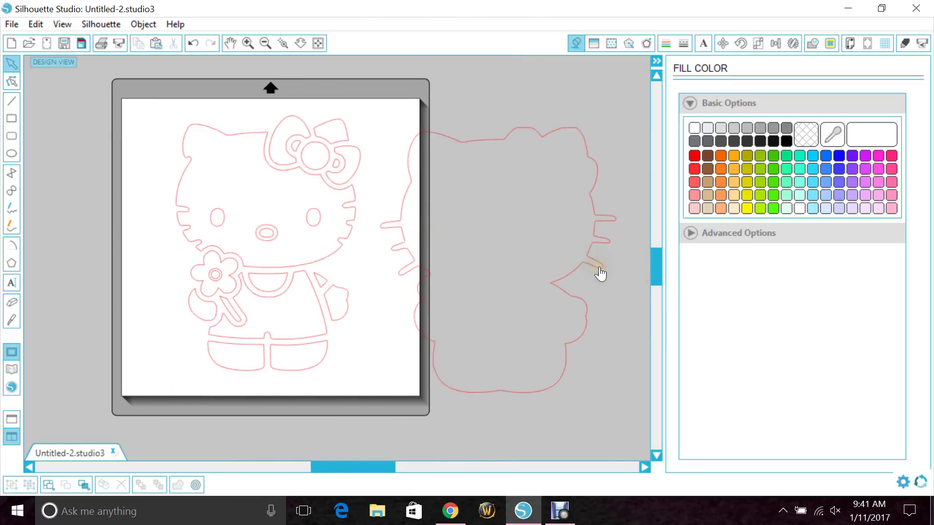
{"action": "left_click", "coordinate": [600, 274]}
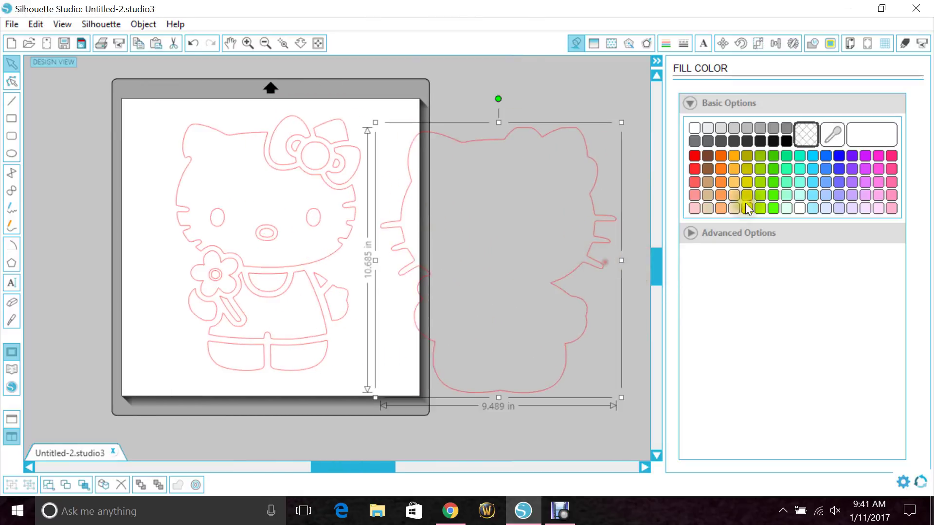
{"action": "left_click", "coordinate": [787, 141]}
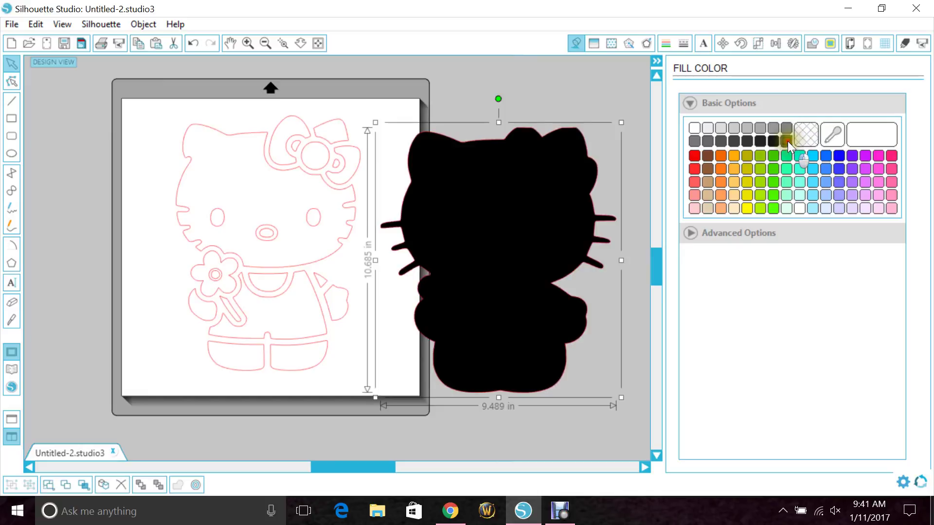
{"action": "left_click_drag", "start_coordinate": [504, 325], "coordinate": [500, 308]}
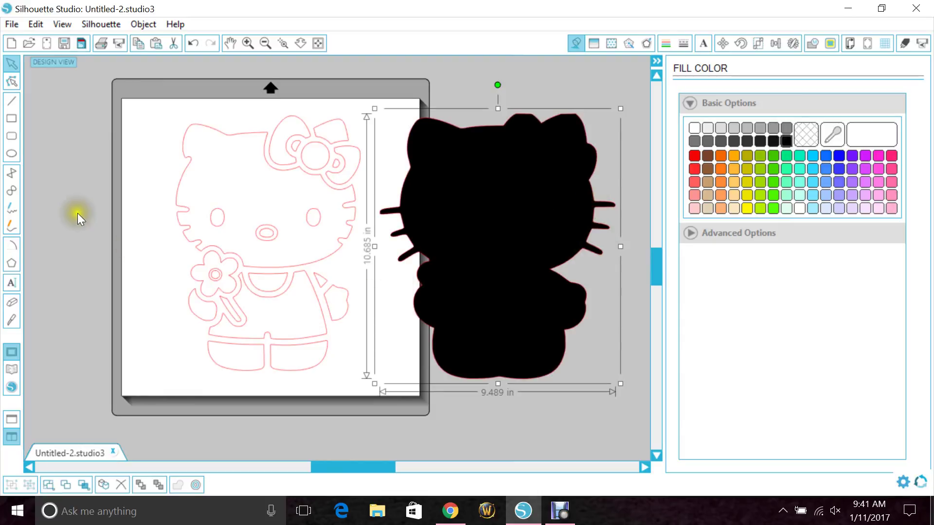
{"action": "left_click", "coordinate": [95, 185]}
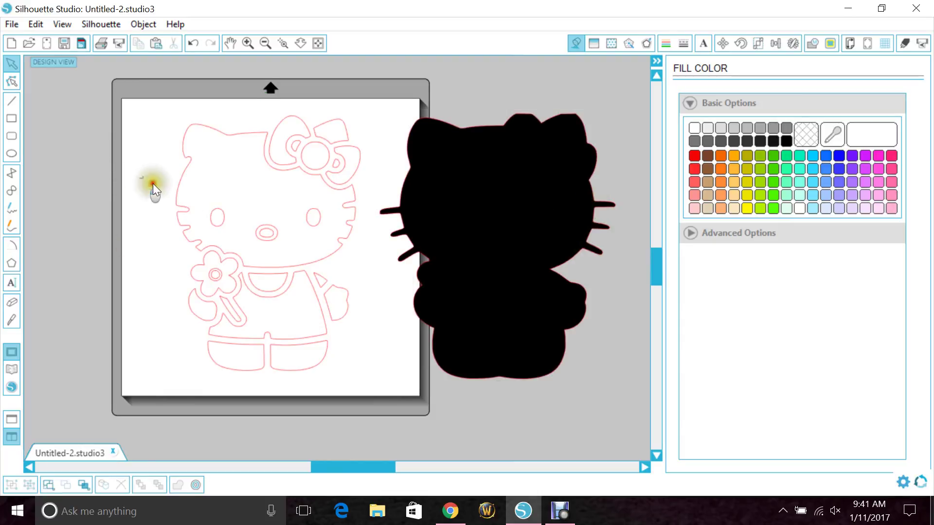
Combine the head, both eyes, outer nose outline, both hands, both feet and the ear behind the bow into one compound path.
{"action": "left_click_drag", "start_coordinate": [154, 189], "coordinate": [213, 218]}
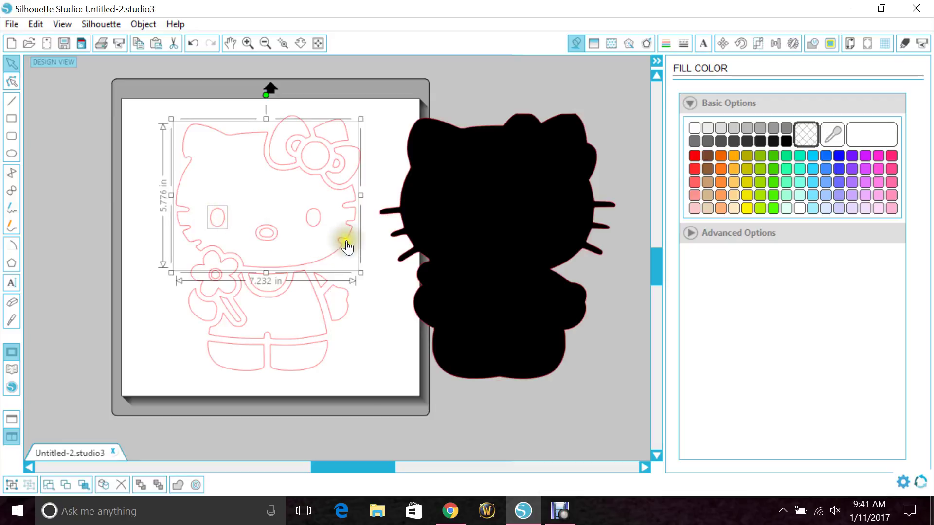
{"action": "left_click_drag", "start_coordinate": [319, 215], "coordinate": [317, 215]}
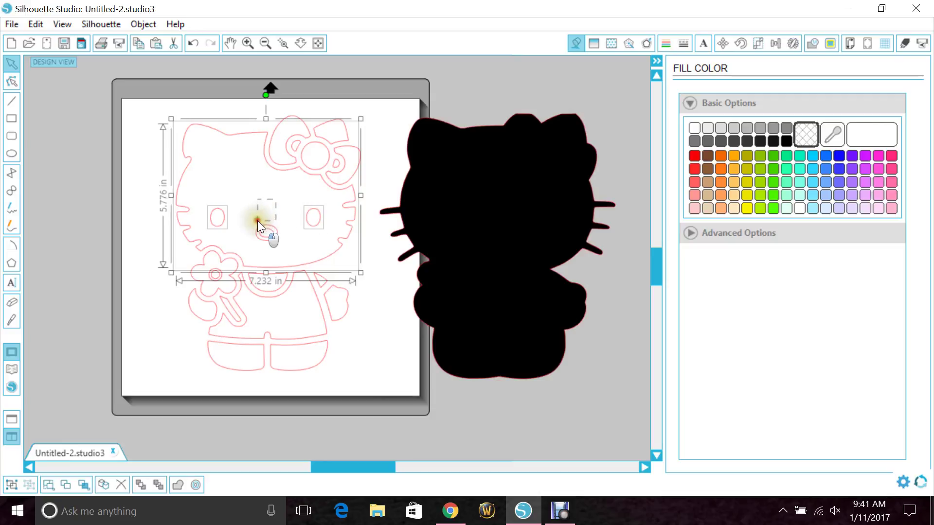
{"action": "left_click_drag", "start_coordinate": [252, 226], "coordinate": [253, 231]}
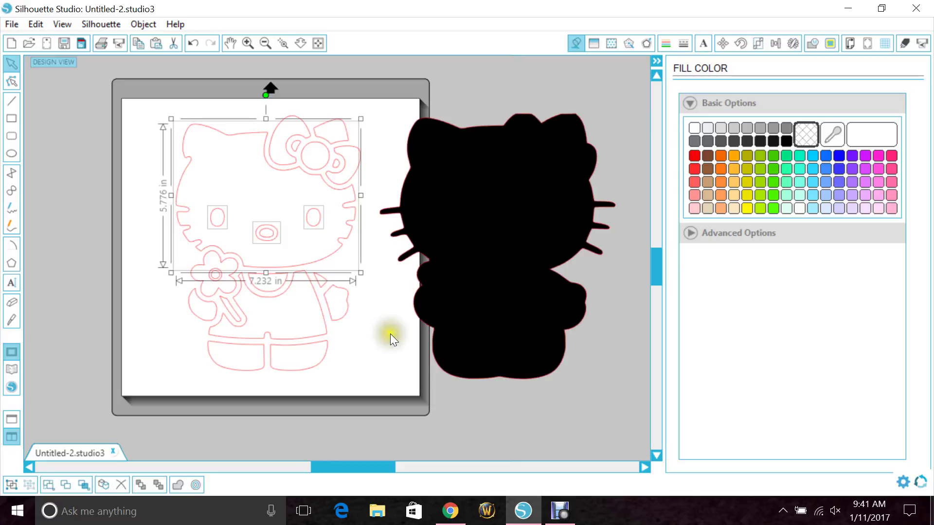
{"action": "left_click_drag", "start_coordinate": [370, 348], "coordinate": [340, 313]}
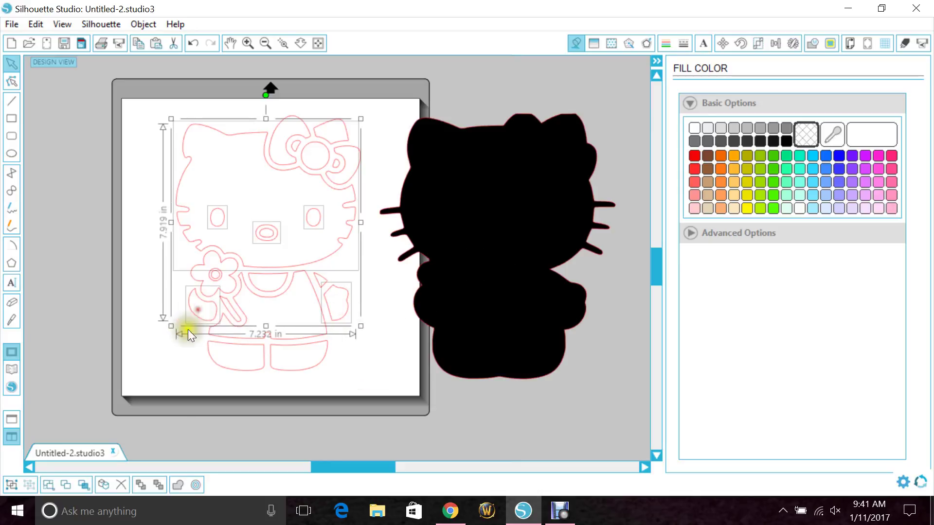
{"action": "left_click_drag", "start_coordinate": [233, 377], "coordinate": [298, 366]}
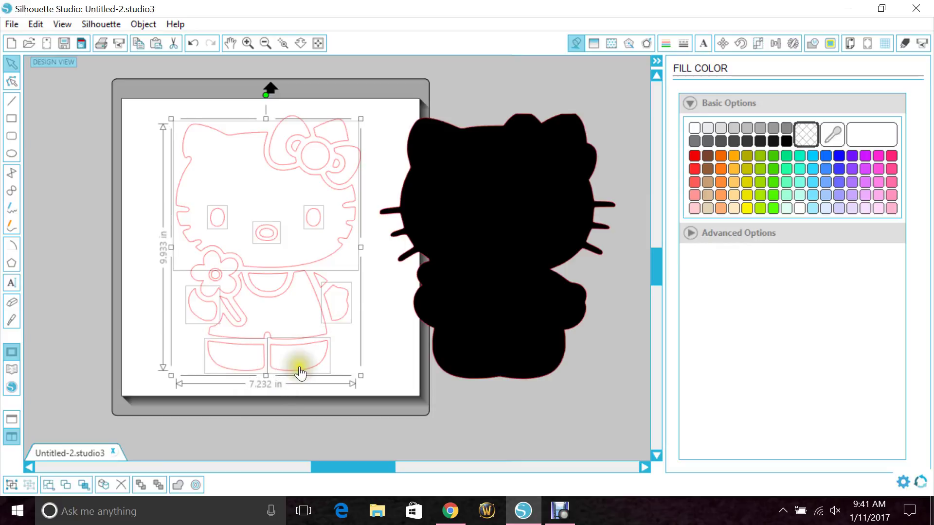
{"action": "left_click", "coordinate": [345, 128], "text": "shift"}
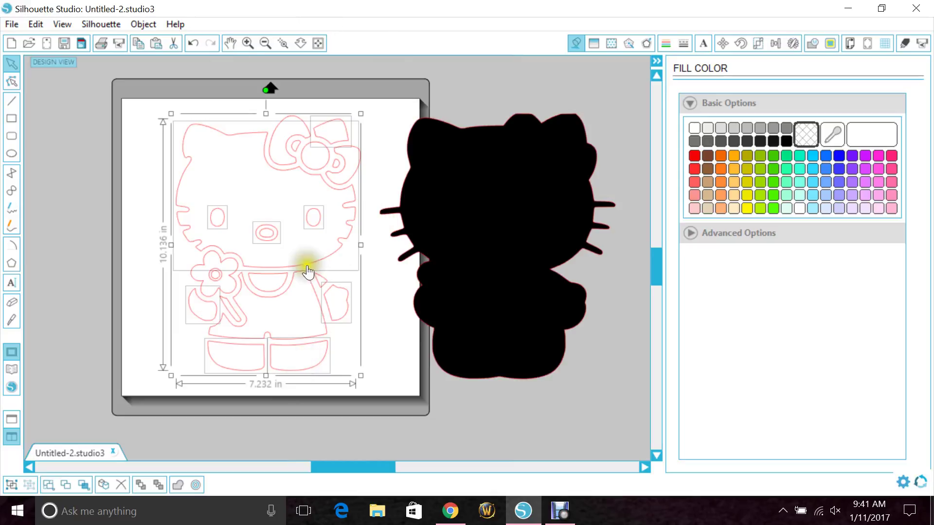
{"action": "right_click", "coordinate": [291, 359]}
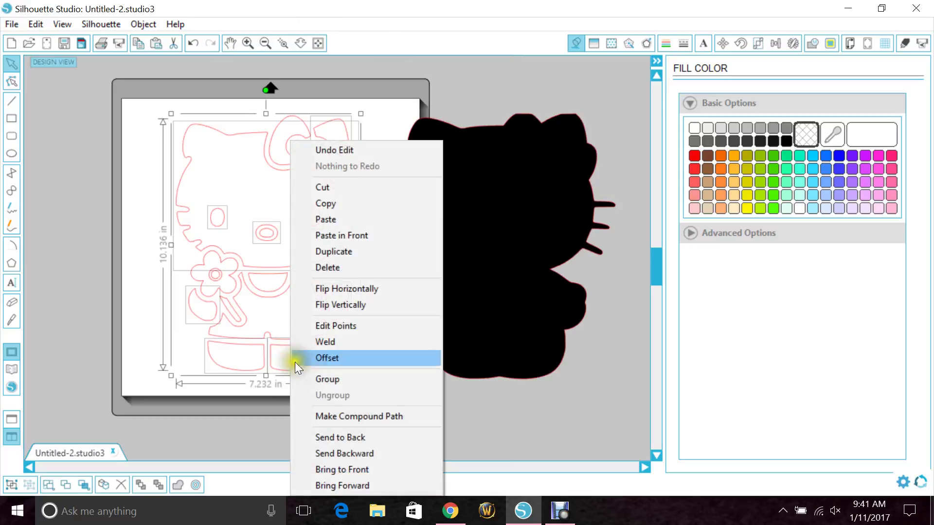
{"action": "left_click", "coordinate": [318, 417]}
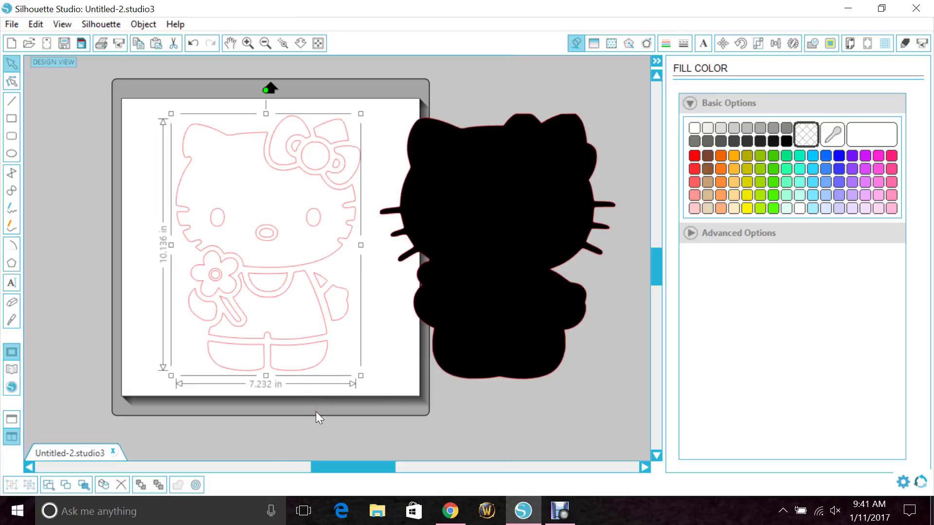
Fill the combined head, hands and feet with white and align them on top of the black silhouette.
{"action": "left_click", "coordinate": [693, 128]}
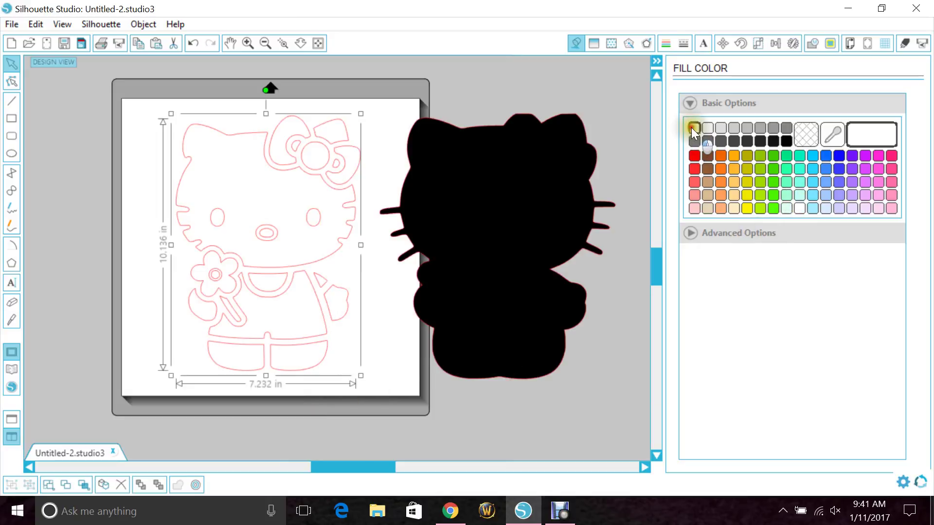
{"action": "left_click_drag", "start_coordinate": [321, 263], "coordinate": [552, 262]}
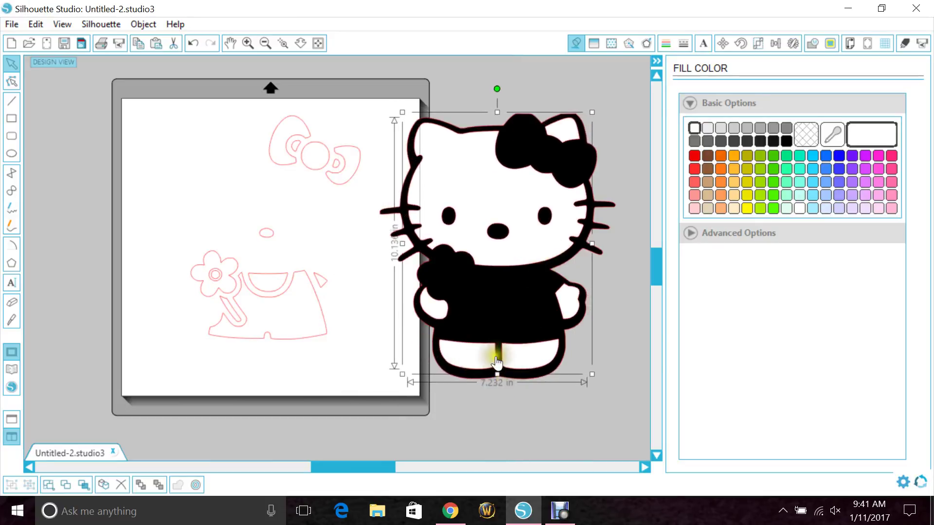
{"action": "key", "text": "Down"}
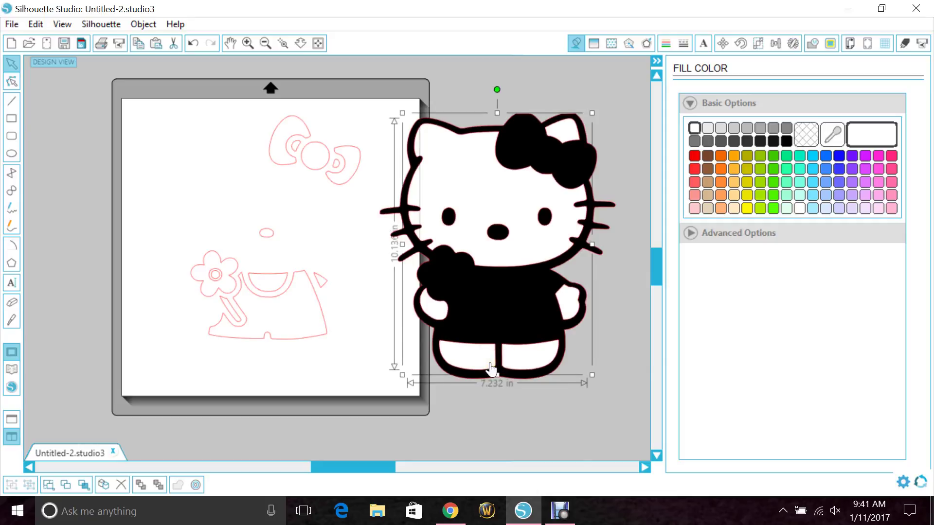
{"action": "key", "text": "Down"}
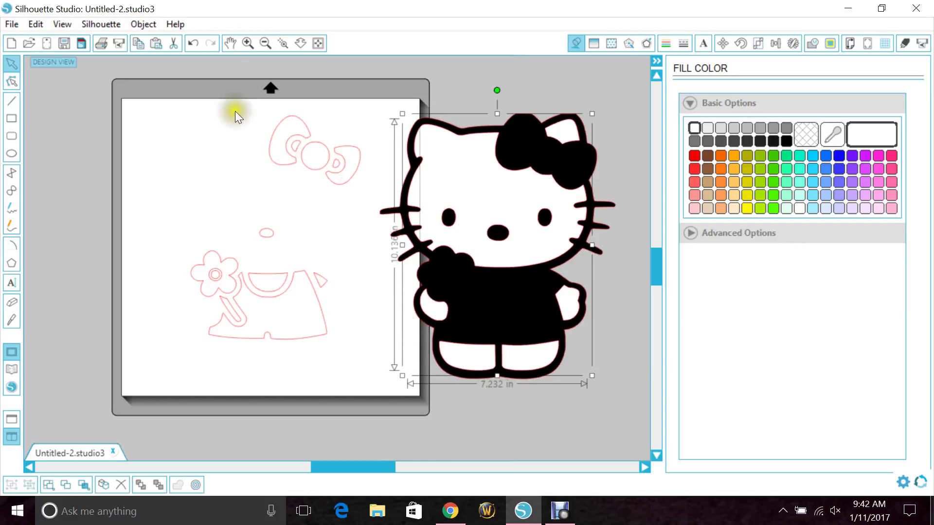
Combine all pieces of the hair bow into one compound path.
{"action": "left_click_drag", "start_coordinate": [235, 115], "coordinate": [358, 180]}
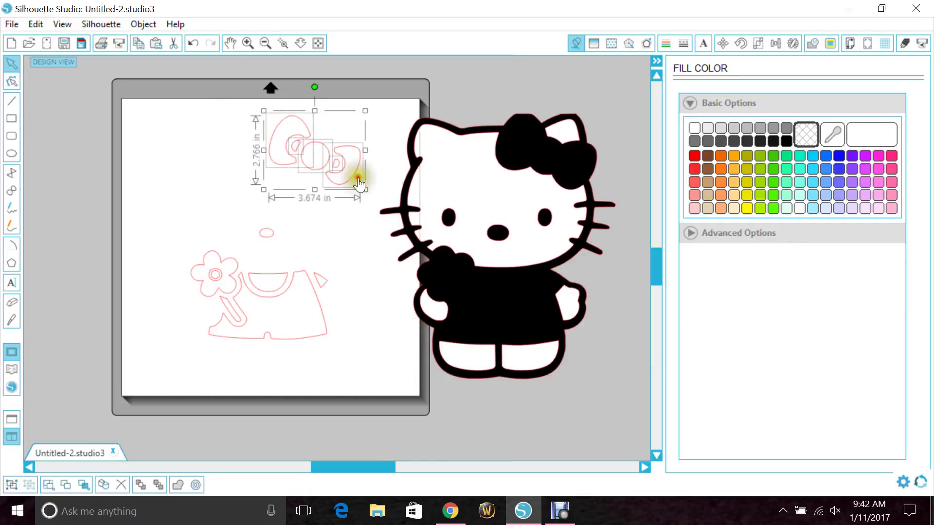
{"action": "right_click", "coordinate": [352, 174]}
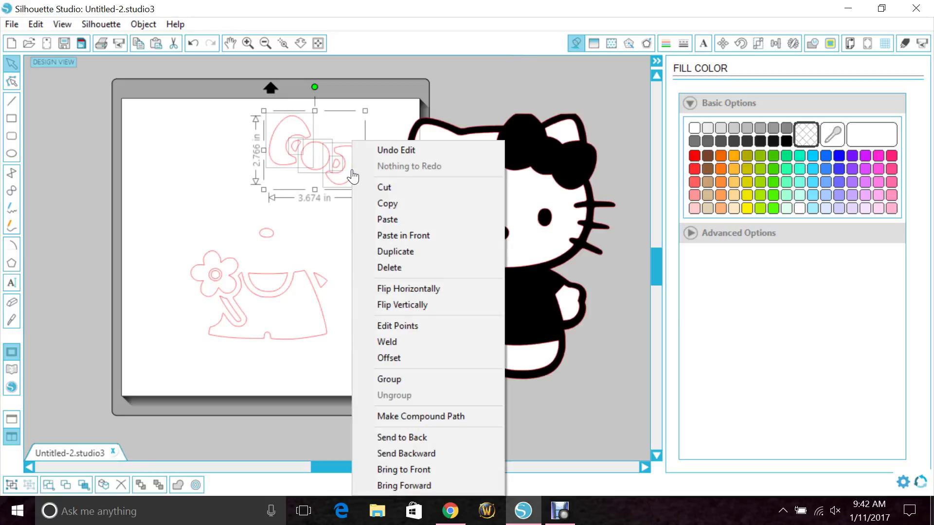
{"action": "left_click", "coordinate": [385, 417]}
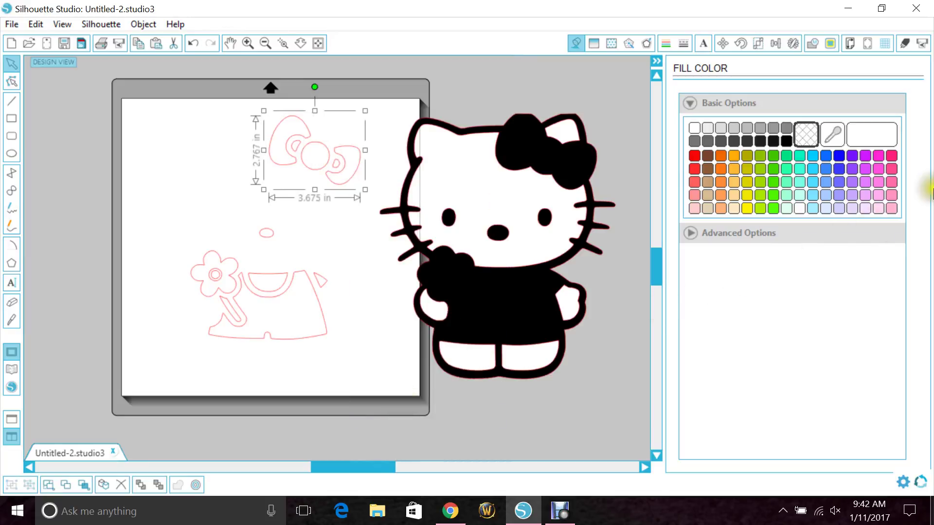
Fill the bow with hot pink and position it over the bow area of the black silhouette.
{"action": "left_click", "coordinate": [891, 155]}
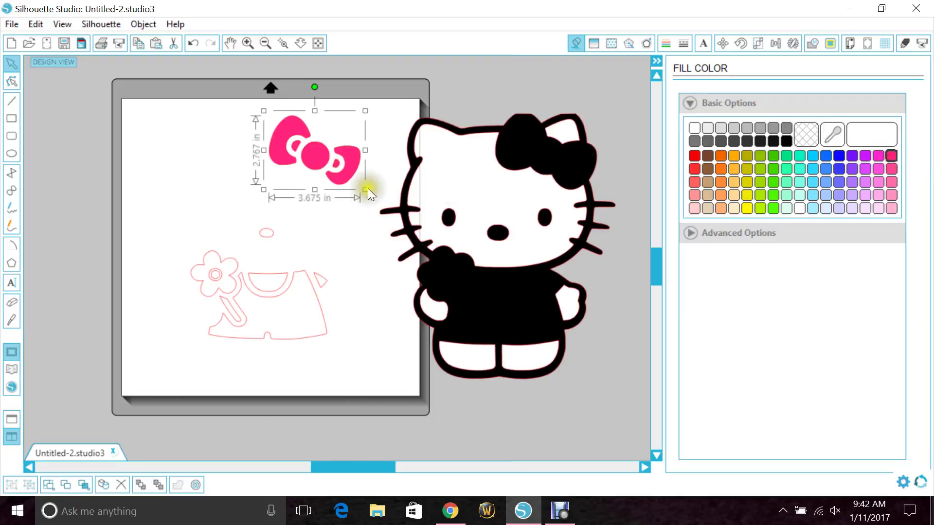
{"action": "left_click_drag", "start_coordinate": [339, 185], "coordinate": [571, 185]}
{"action": "left_click", "coordinate": [270, 189]}
Fill the small inner nose oval with yellow and place it inside the black nose on the face.
{"action": "left_click_drag", "start_coordinate": [238, 192], "coordinate": [298, 240]}
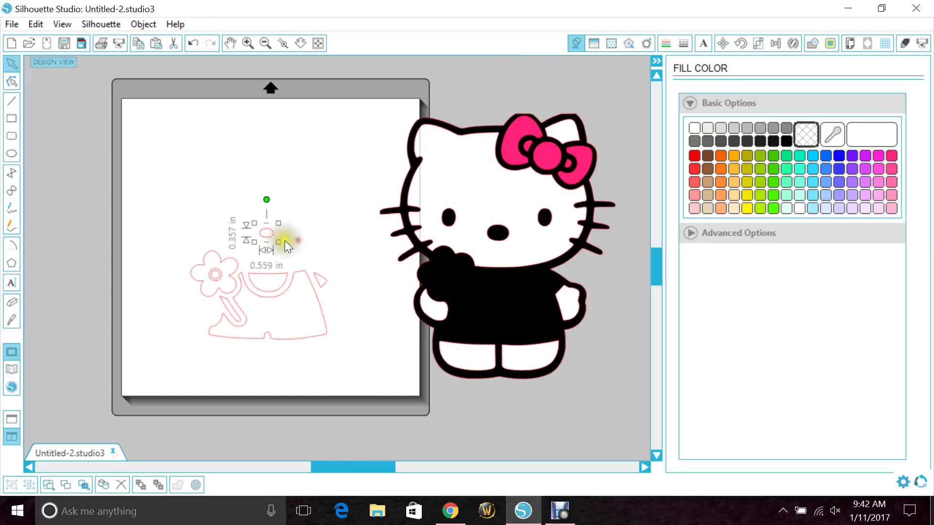
{"action": "right_click", "coordinate": [267, 235]}
{"action": "left_click", "coordinate": [253, 237]}
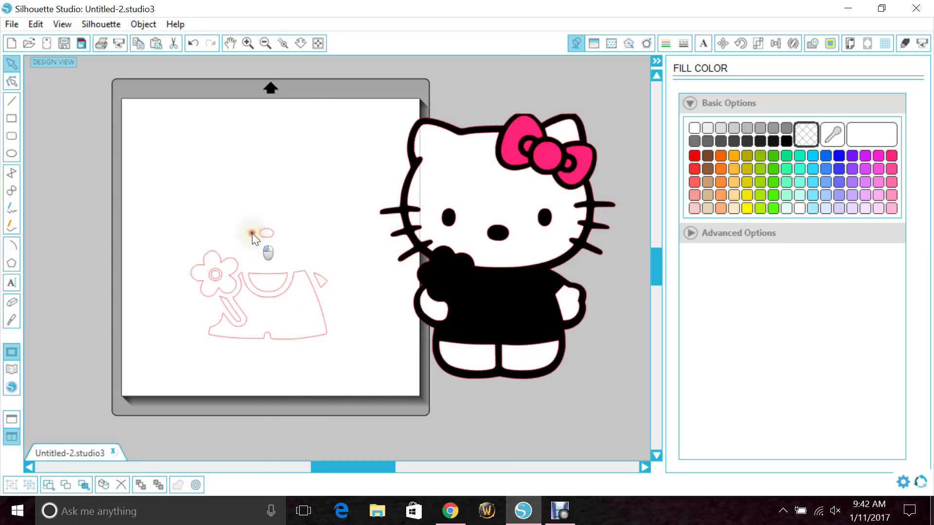
{"action": "left_click", "coordinate": [267, 233]}
{"action": "left_click", "coordinate": [747, 209]}
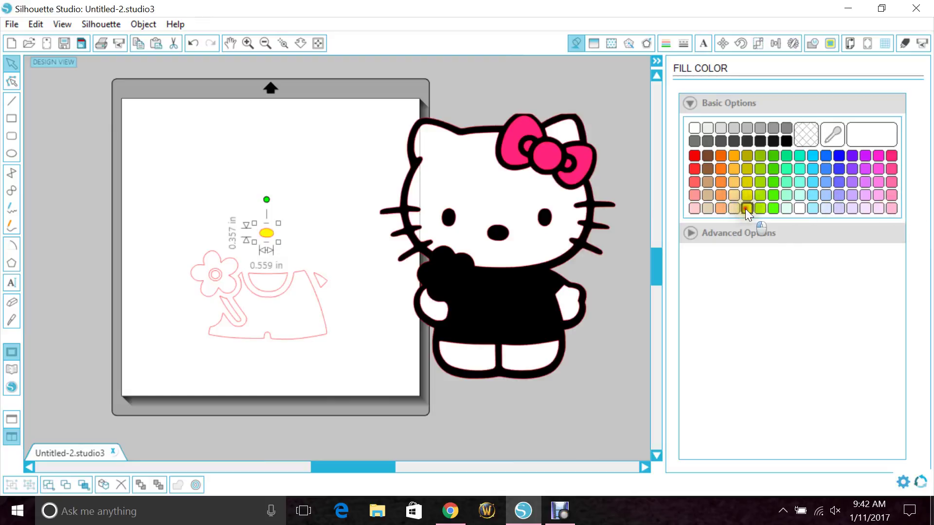
{"action": "left_click_drag", "start_coordinate": [530, 240], "coordinate": [502, 240]}
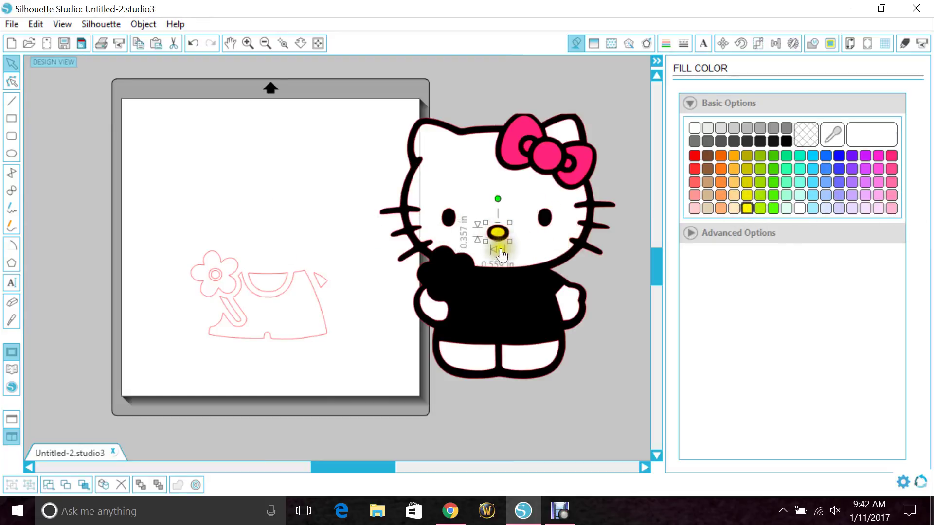
Enlarge the yellow nose to about 0.73 by 0.46 in, centred so a thin black outline remains around it.
{"action": "left_click", "coordinate": [283, 43]}
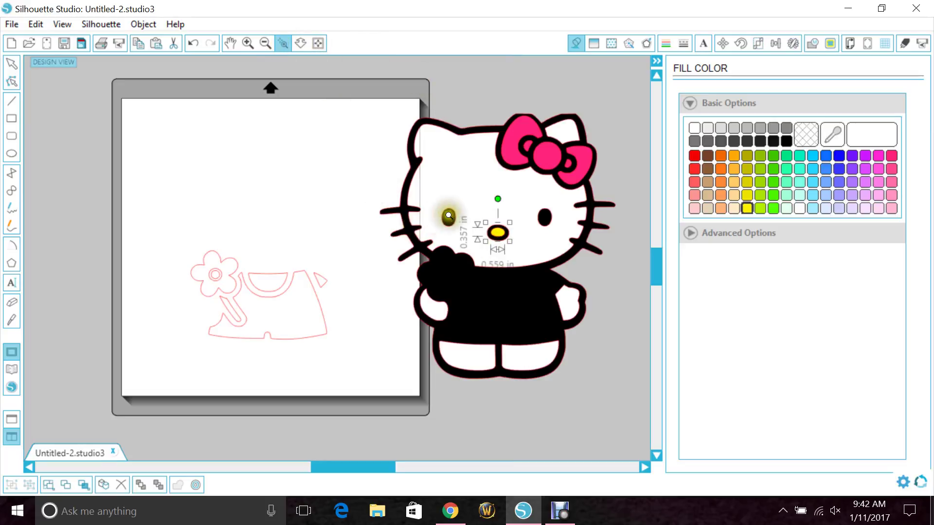
{"action": "left_click_drag", "start_coordinate": [444, 208], "coordinate": [590, 264]}
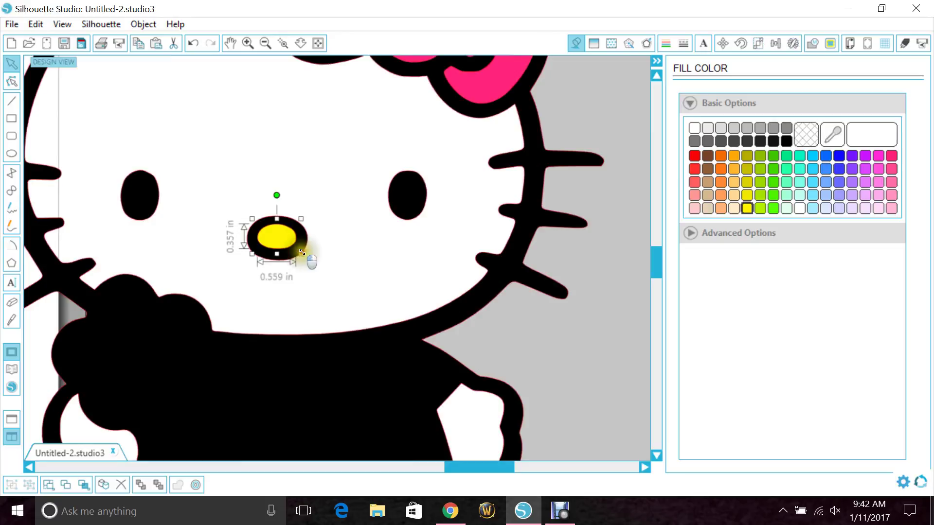
{"action": "mouse_move", "coordinate": [302, 254]}
{"action": "left_mouse_down"}
{"action": "mouse_move", "coordinate": [317, 264]}
{"action": "mouse_move", "coordinate": [278, 242]}
{"action": "mouse_move", "coordinate": [288, 245]}
{"action": "left_mouse_up"}
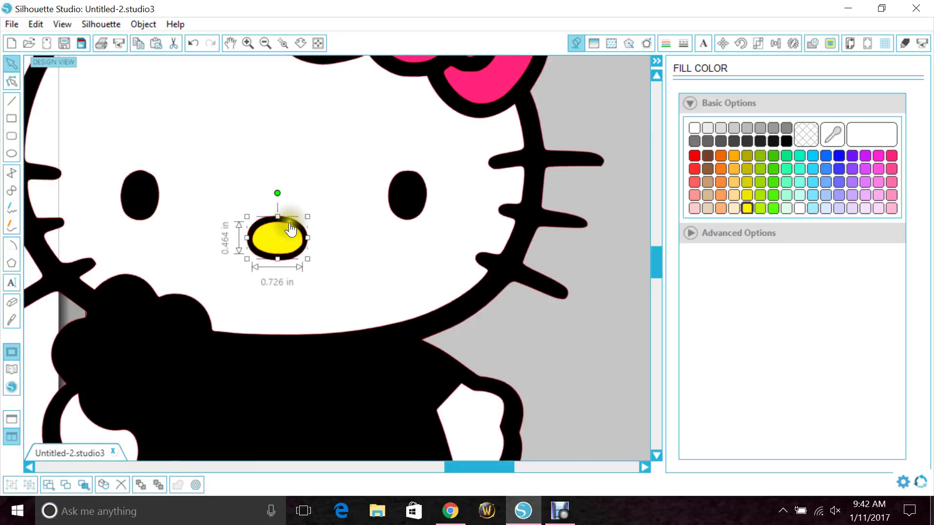
{"action": "left_click", "coordinate": [593, 348]}
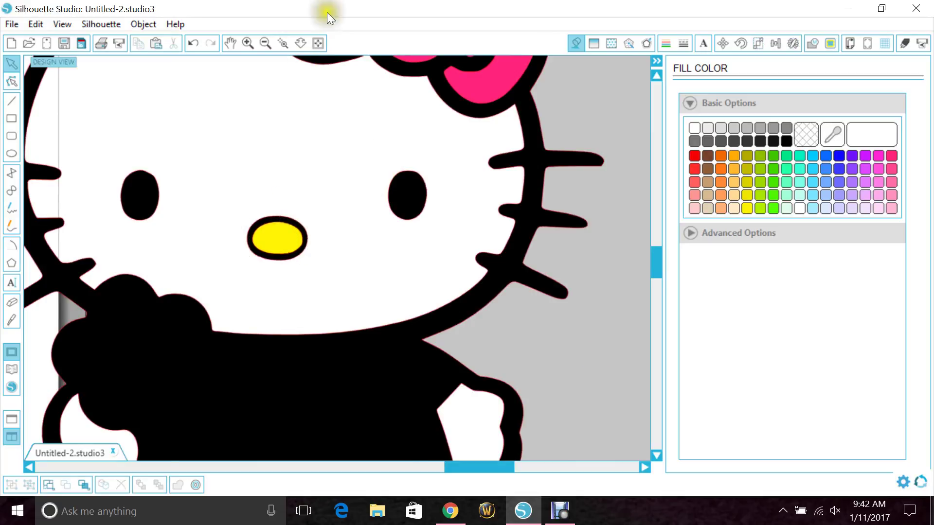
Combine the shirt body, the collar piece and the small sleeve piece into one compound path.
{"action": "left_click", "coordinate": [265, 43]}
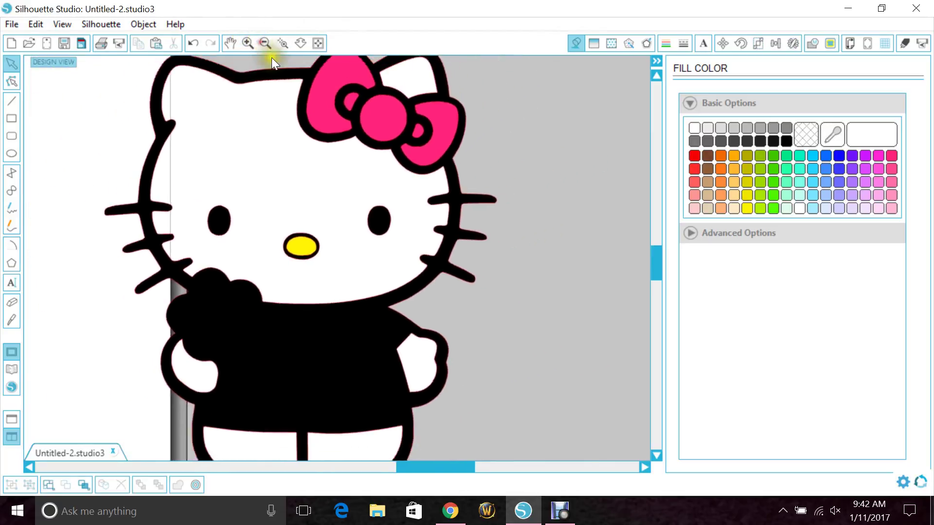
{"action": "left_click_drag", "start_coordinate": [413, 465], "coordinate": [385, 477]}
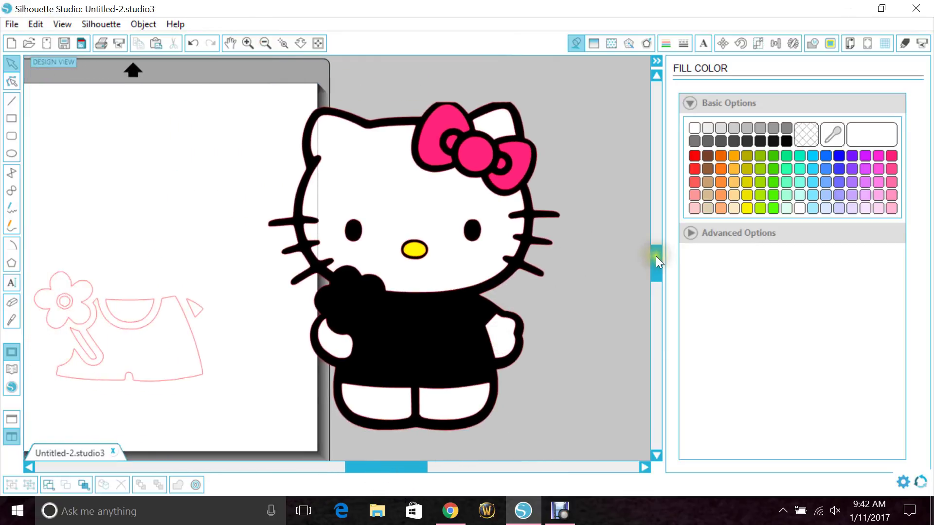
{"action": "left_click_drag", "start_coordinate": [656, 260], "coordinate": [656, 271]}
{"action": "left_click_drag", "start_coordinate": [136, 202], "coordinate": [208, 303]}
{"action": "right_click", "coordinate": [153, 297]}
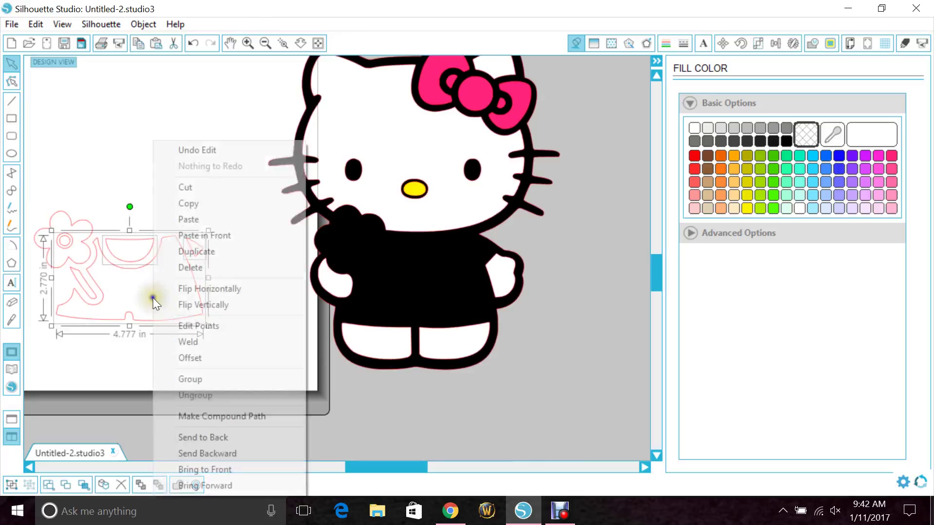
{"action": "left_click", "coordinate": [211, 416]}
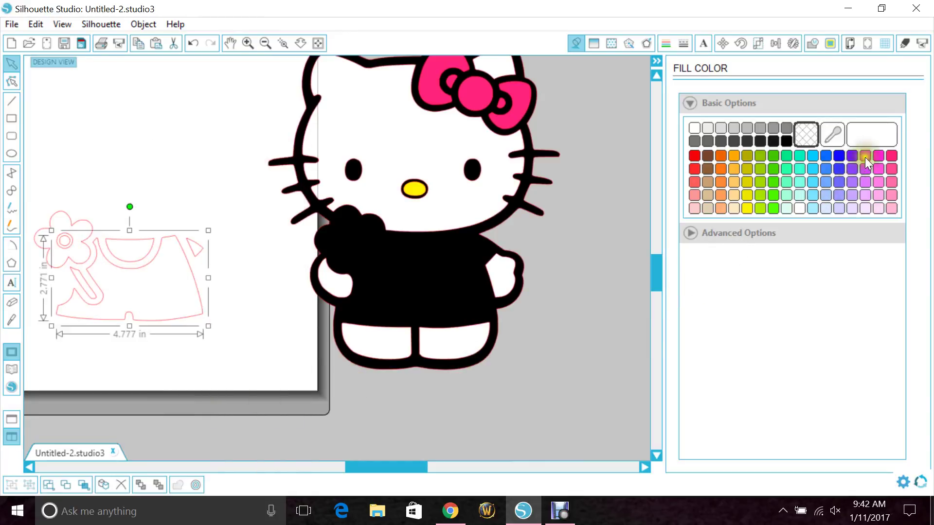
Fill the shirt with light purple and position it over the torso of the black silhouette.
{"action": "left_click", "coordinate": [864, 195]}
{"action": "left_click_drag", "start_coordinate": [146, 278], "coordinate": [427, 285]}
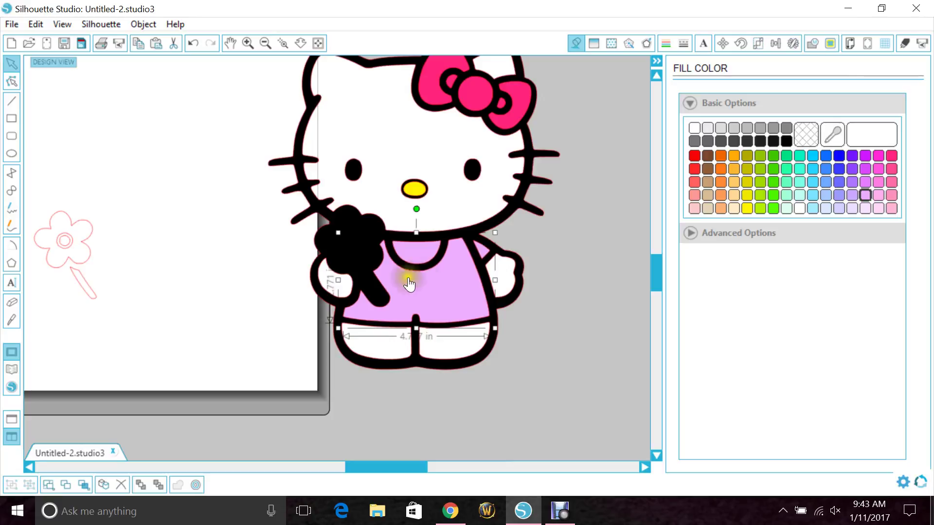
{"action": "left_click", "coordinate": [104, 351]}
{"action": "left_click_drag", "start_coordinate": [369, 468], "coordinate": [351, 469]}
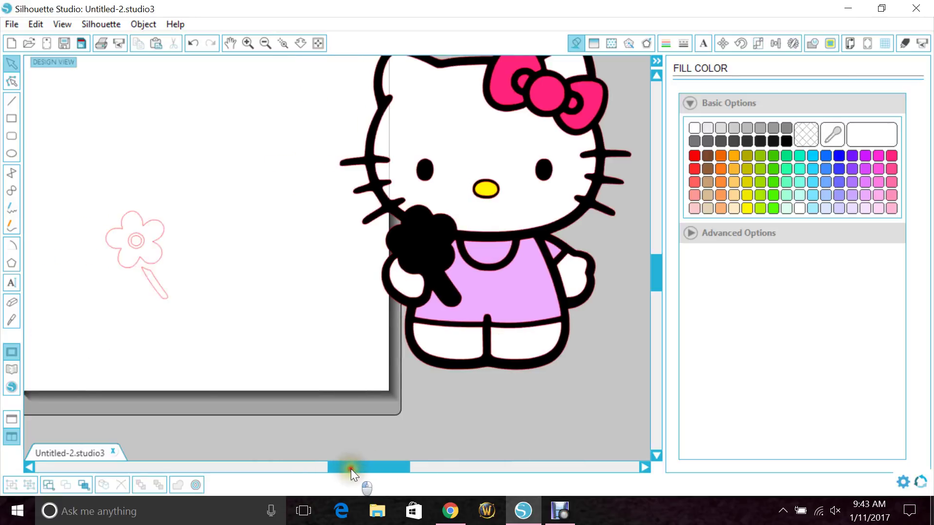
{"action": "left_click", "coordinate": [130, 264]}
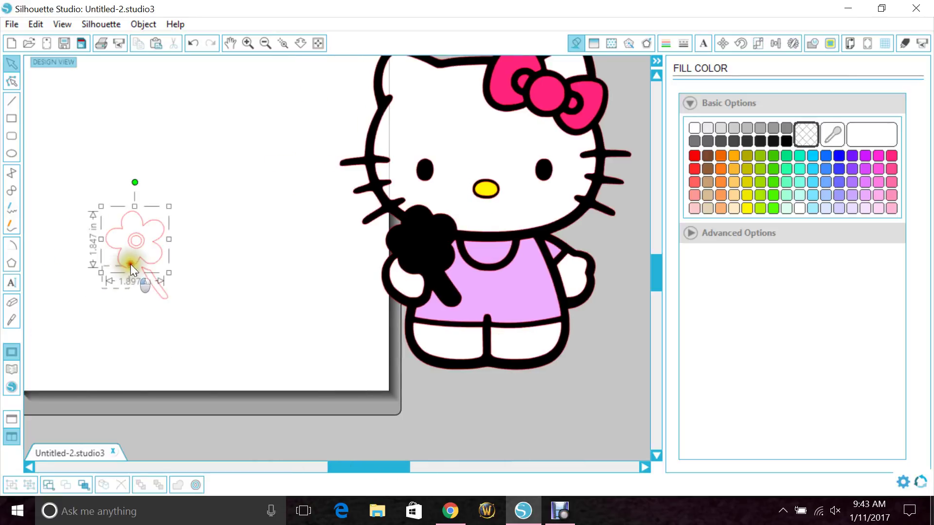
{"action": "left_click", "coordinate": [695, 160]}
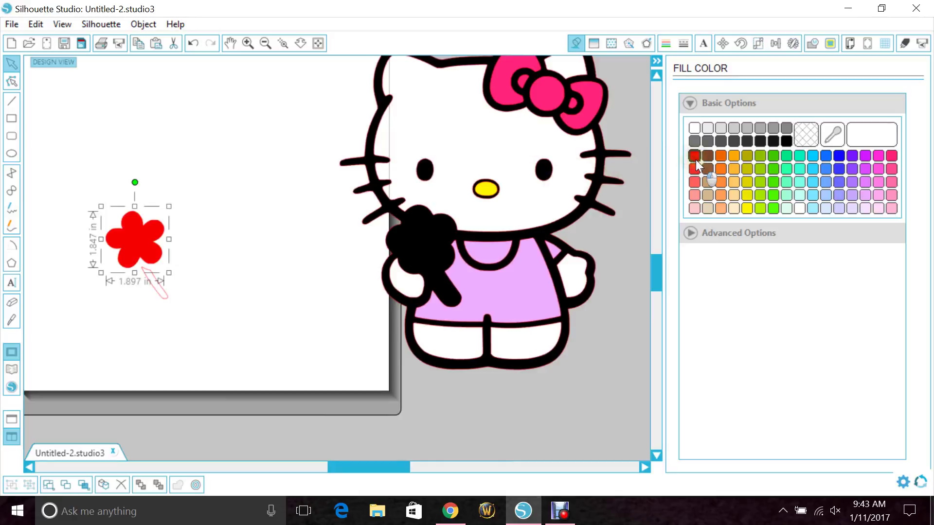
{"action": "left_click", "coordinate": [196, 43]}
Combine the flower's petal outline and the outer ring of its centre into one compound path, leaving out the stem.
{"action": "left_click", "coordinate": [148, 253]}
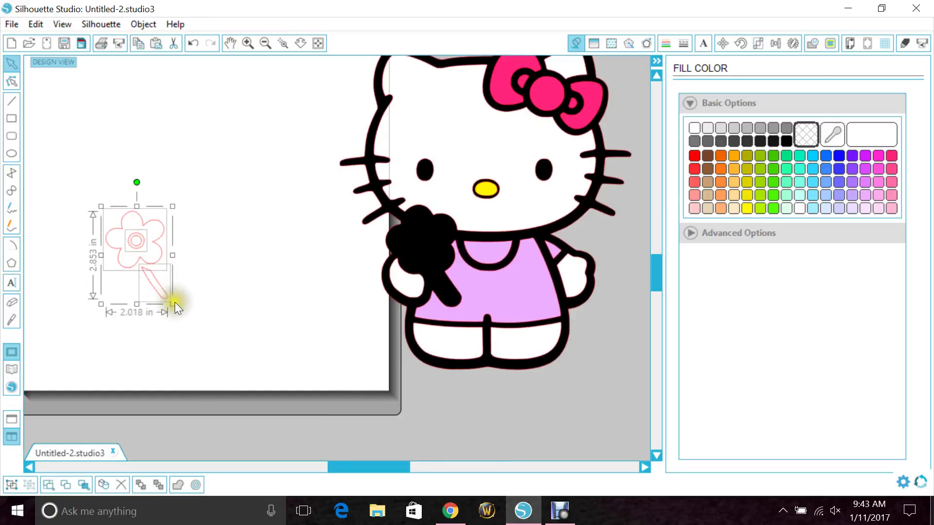
{"action": "left_click", "coordinate": [162, 300], "text": "shift"}
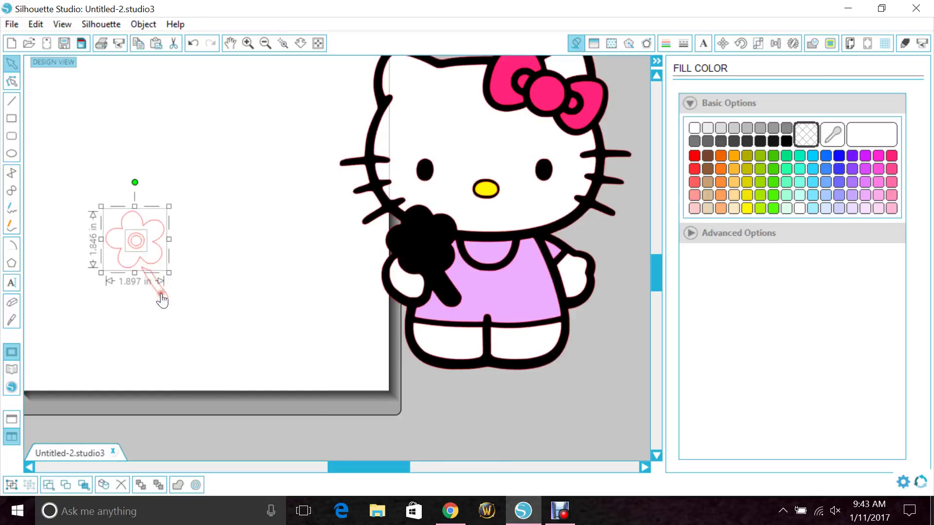
{"action": "right_click", "coordinate": [152, 250]}
{"action": "left_click", "coordinate": [202, 413]}
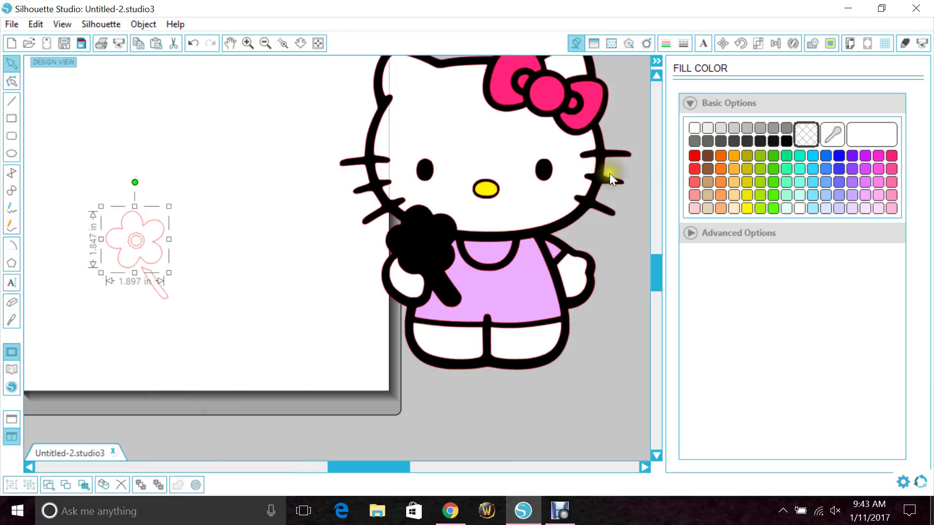
Fill the petals with red and the flower's centre circle with yellow, placing both on the black flower silhouette.
{"action": "left_click", "coordinate": [695, 155]}
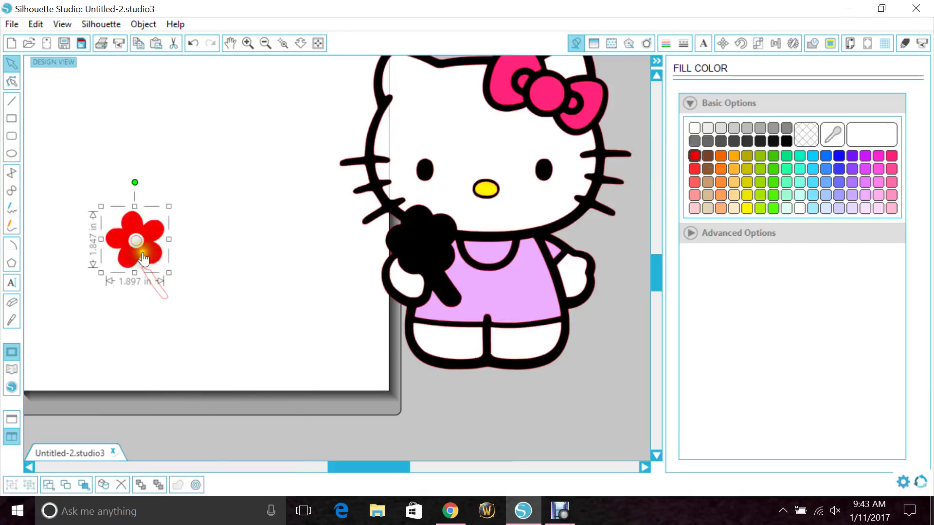
{"action": "left_click_drag", "start_coordinate": [145, 256], "coordinate": [431, 260]}
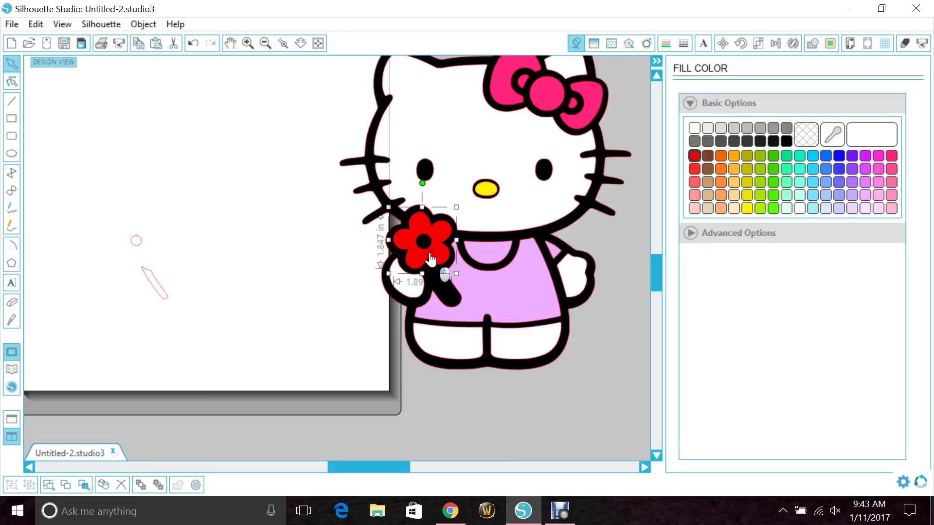
{"action": "left_click", "coordinate": [136, 241]}
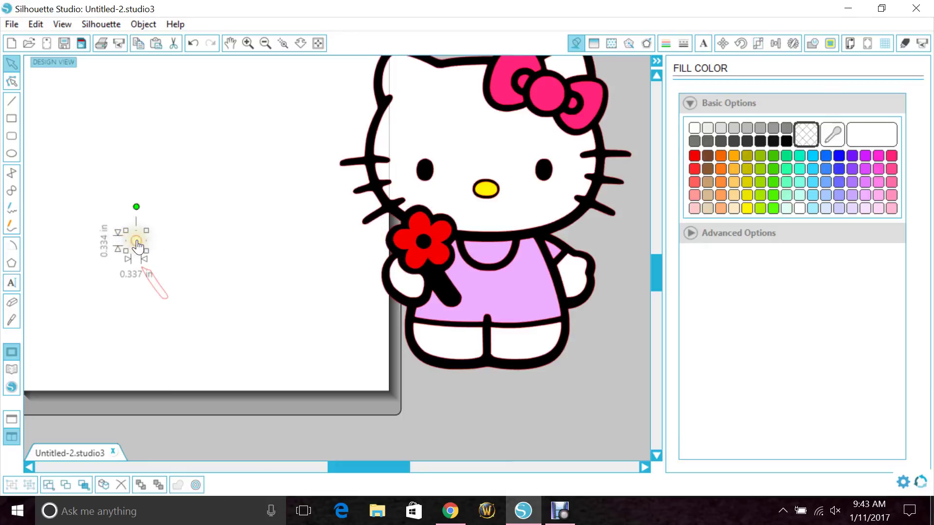
{"action": "left_click", "coordinate": [744, 210]}
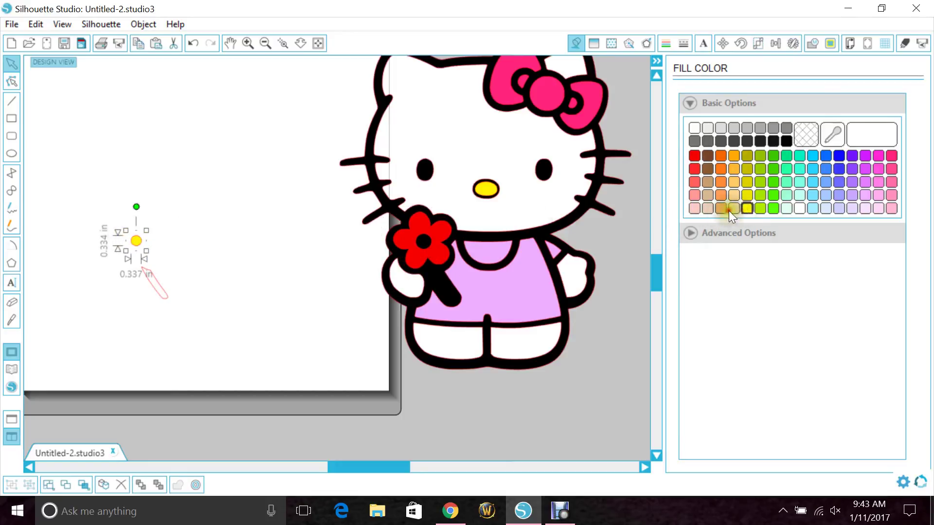
{"action": "left_click_drag", "start_coordinate": [136, 241], "coordinate": [423, 246]}
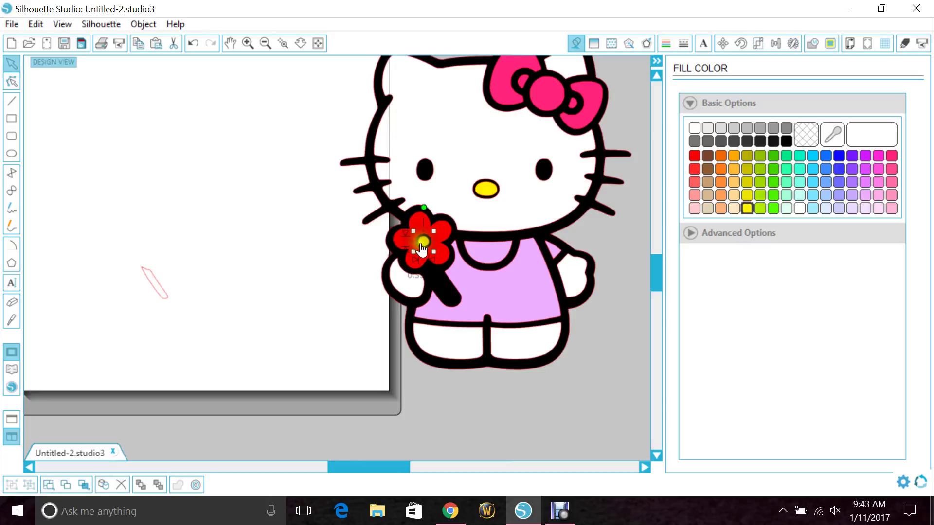
Group the yellow flower centre with the yellow nose.
{"action": "left_click", "coordinate": [482, 192]}
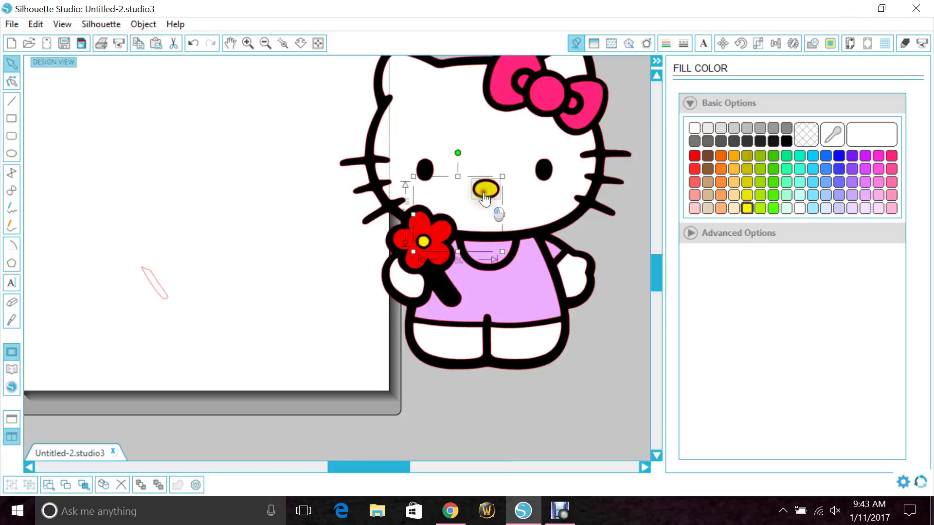
{"action": "right_click", "coordinate": [481, 197]}
{"action": "left_click", "coordinate": [495, 379]}
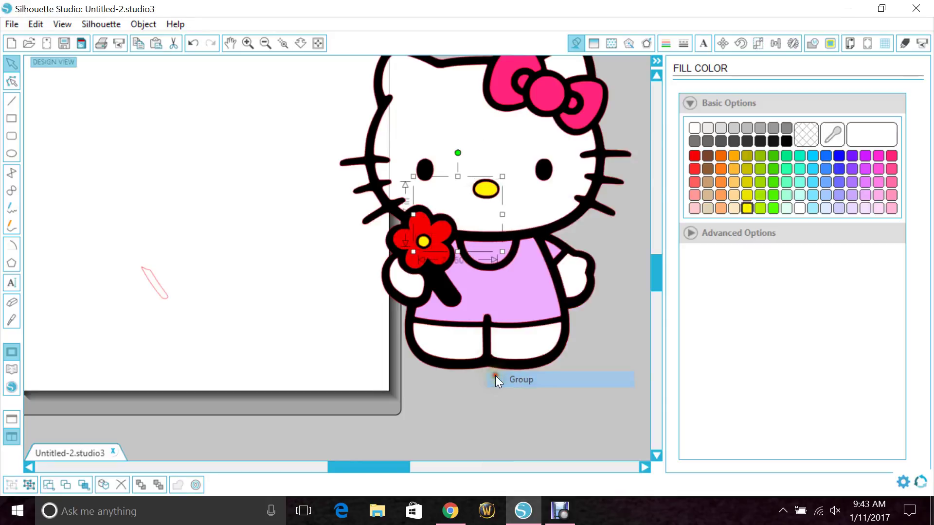
{"action": "mouse_move", "coordinate": [479, 197]}
{"action": "left_mouse_down"}
{"action": "mouse_move", "coordinate": [321, 197]}
{"action": "mouse_move", "coordinate": [482, 197]}
{"action": "left_mouse_up"}
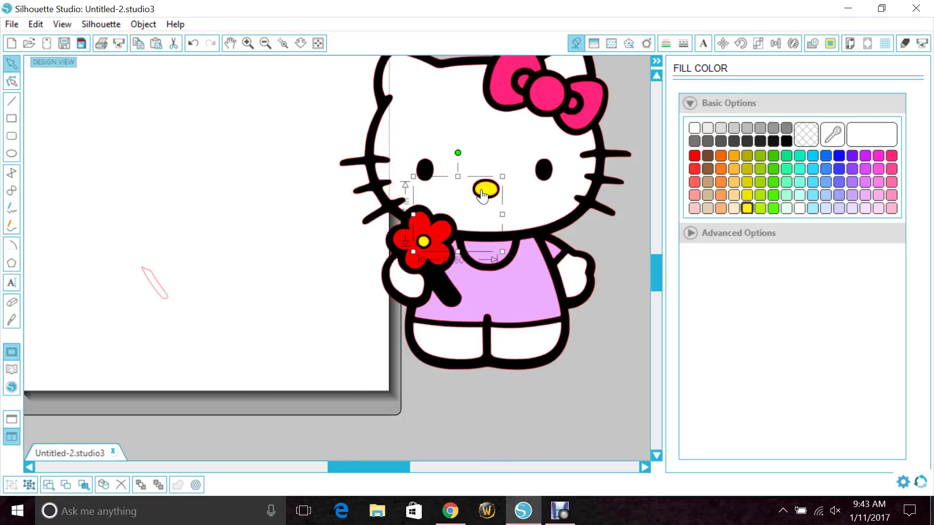
Fill the flower stem with green and position it on the black stem below the flower.
{"action": "left_click", "coordinate": [158, 291]}
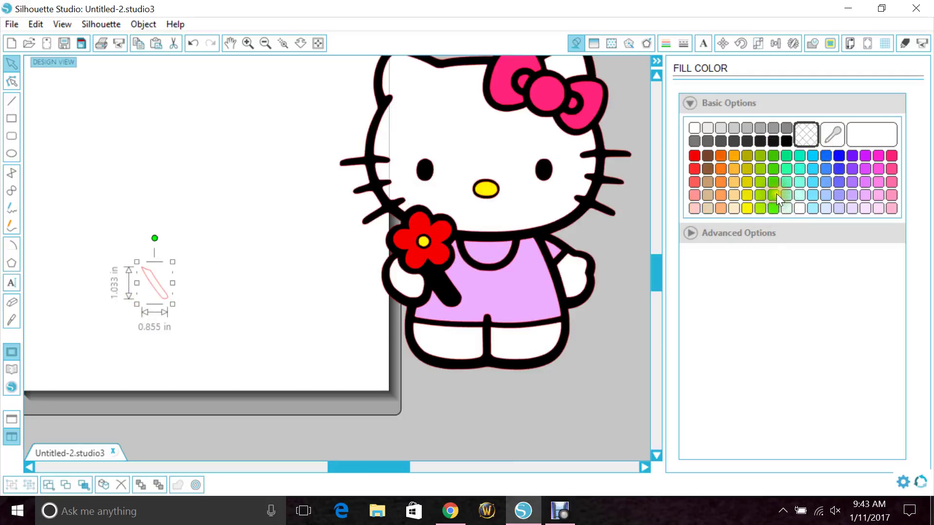
{"action": "left_click", "coordinate": [775, 181]}
{"action": "left_click_drag", "start_coordinate": [160, 299], "coordinate": [446, 299]}
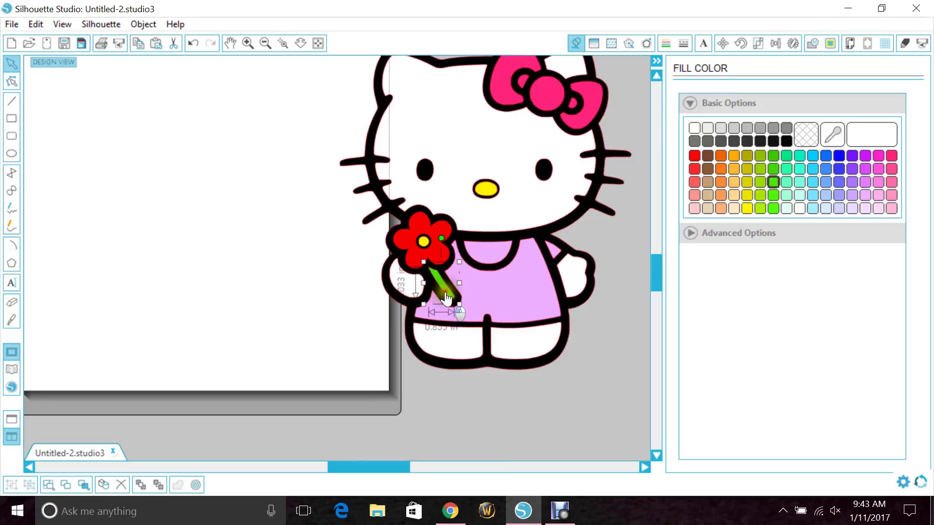
{"action": "left_click", "coordinate": [330, 292]}
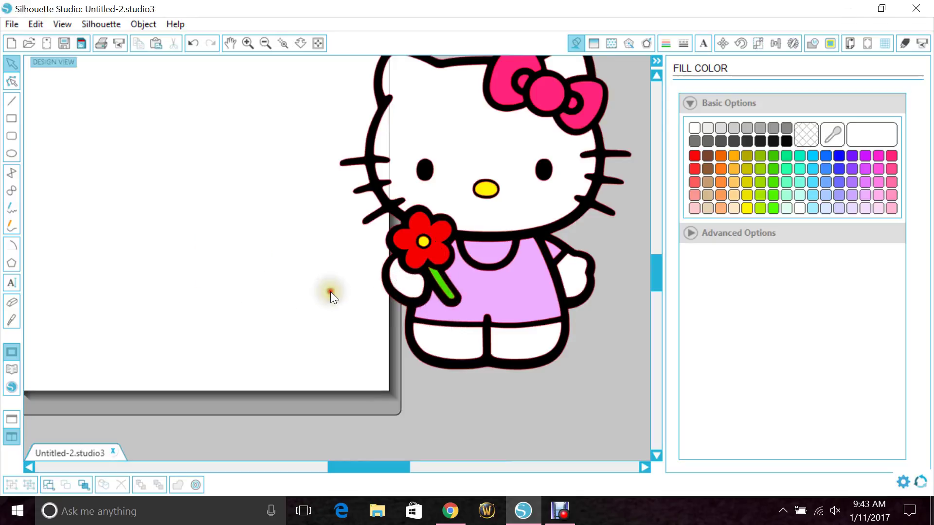
Select the whole coloured figure and move it onto the page.
{"action": "left_click", "coordinate": [266, 43]}
{"action": "left_click_drag", "start_coordinate": [310, 91], "coordinate": [296, 316]}
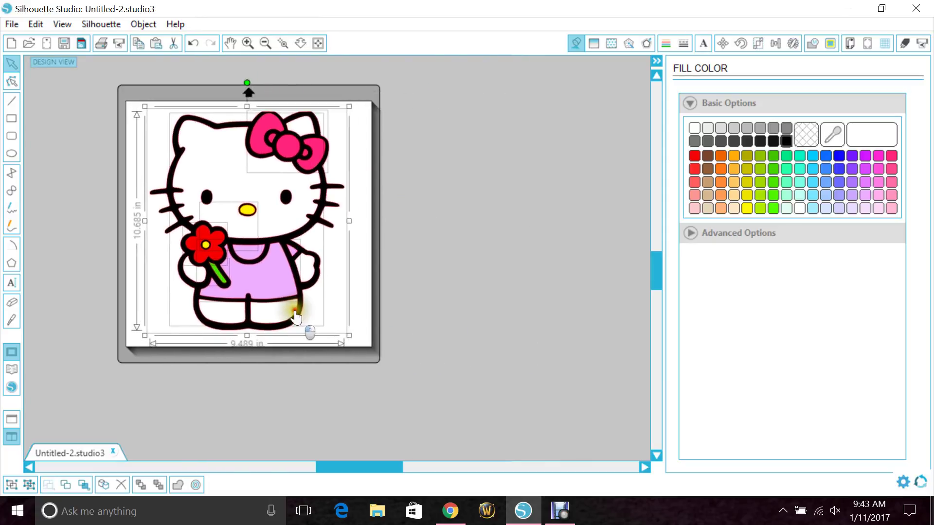
Select all the pieces of the coloured Hello Kitty figure and group them into one object.
{"action": "left_click", "coordinate": [358, 306]}
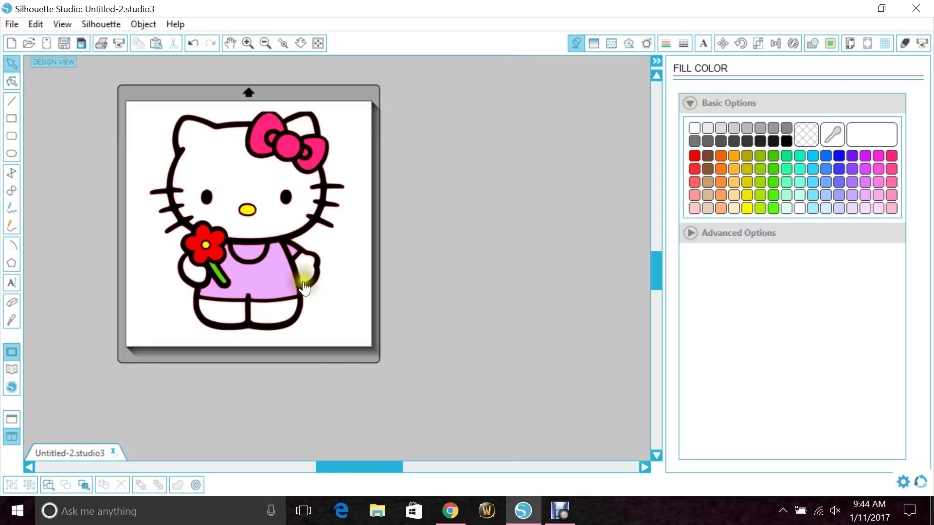
{"action": "left_click_drag", "start_coordinate": [148, 99], "coordinate": [331, 320]}
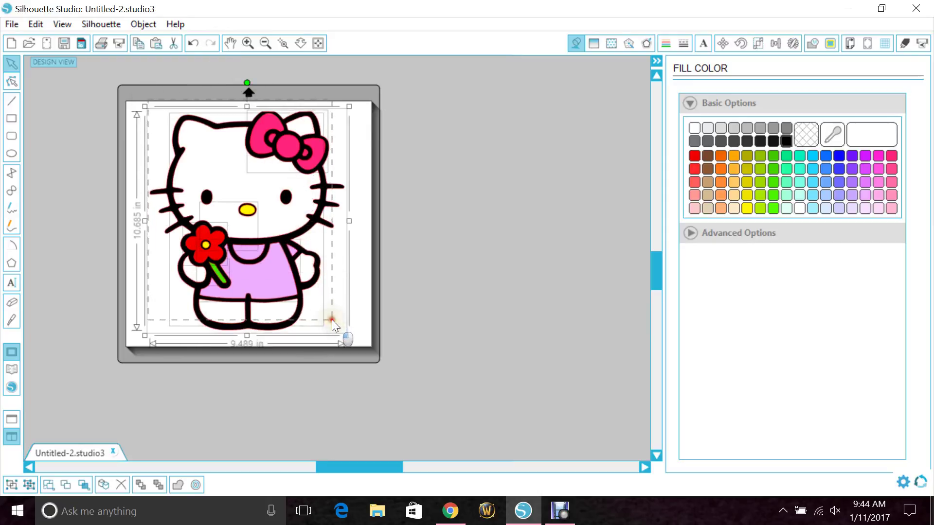
{"action": "right_click", "coordinate": [266, 275]}
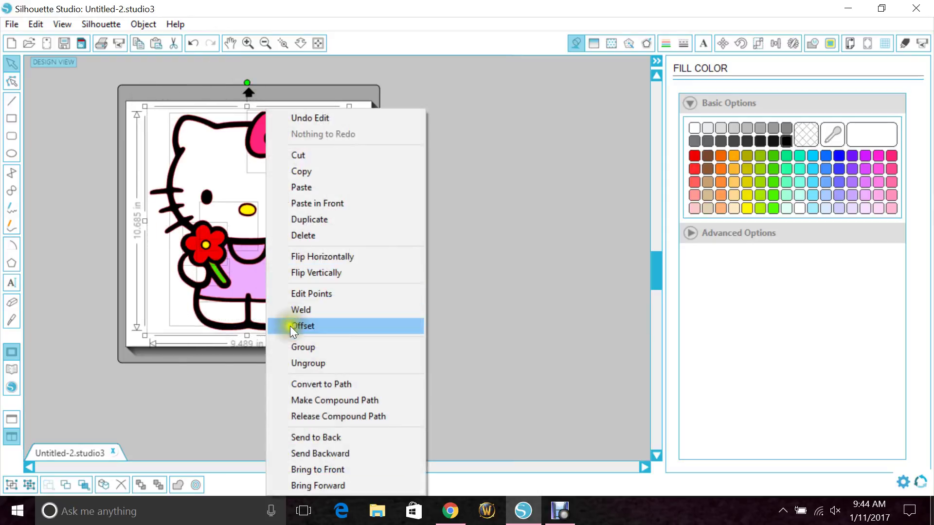
{"action": "left_click", "coordinate": [289, 346]}
Reposition the grouped figure and enlarge it slightly so it fills more of the page.
{"action": "left_click_drag", "start_coordinate": [250, 302], "coordinate": [258, 277]}
{"action": "mouse_move", "coordinate": [348, 330]}
{"action": "left_mouse_down"}
{"action": "mouse_move", "coordinate": [467, 432]}
{"action": "mouse_move", "coordinate": [334, 323]}
{"action": "mouse_move", "coordinate": [421, 390]}
{"action": "mouse_move", "coordinate": [349, 342]}
{"action": "left_mouse_up"}
{"action": "left_click", "coordinate": [352, 294]}
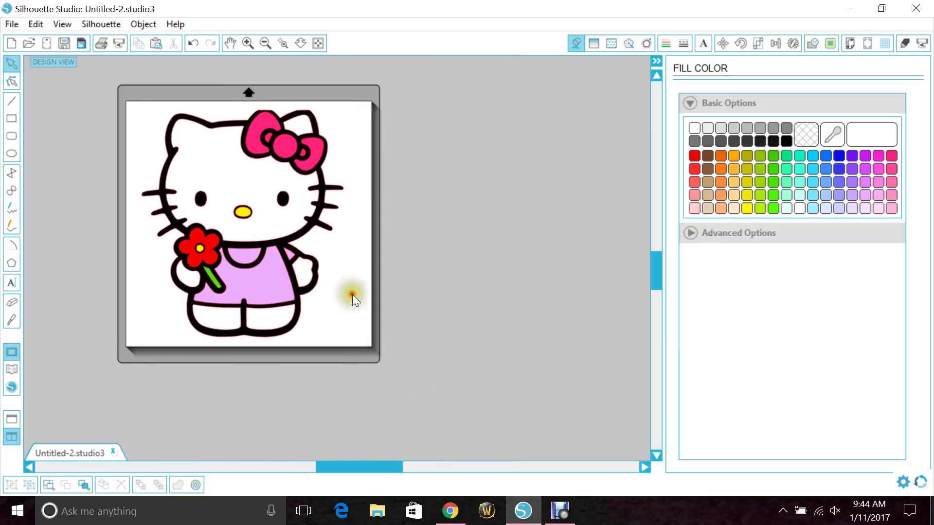
{"action": "left_click_drag", "start_coordinate": [354, 465], "coordinate": [347, 465]}
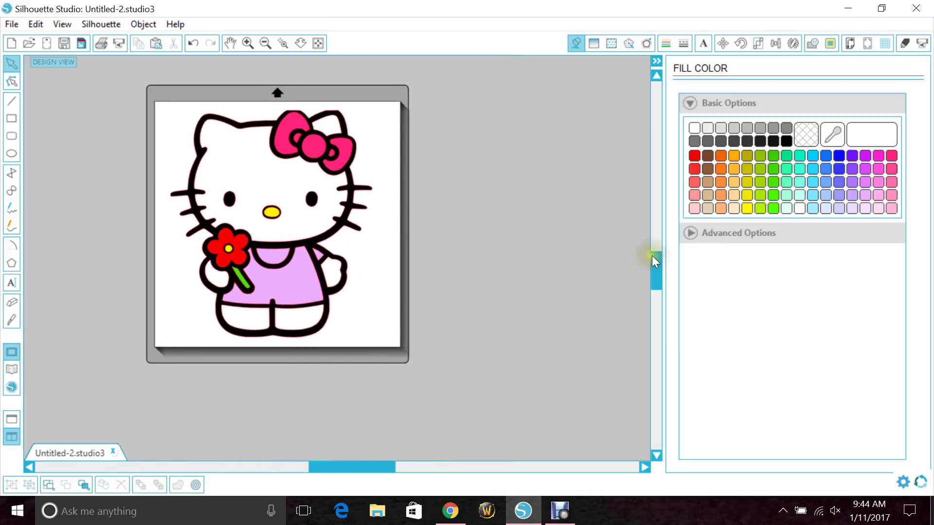
{"action": "left_click_drag", "start_coordinate": [652, 255], "coordinate": [654, 246]}
{"action": "left_click", "coordinate": [247, 43]}
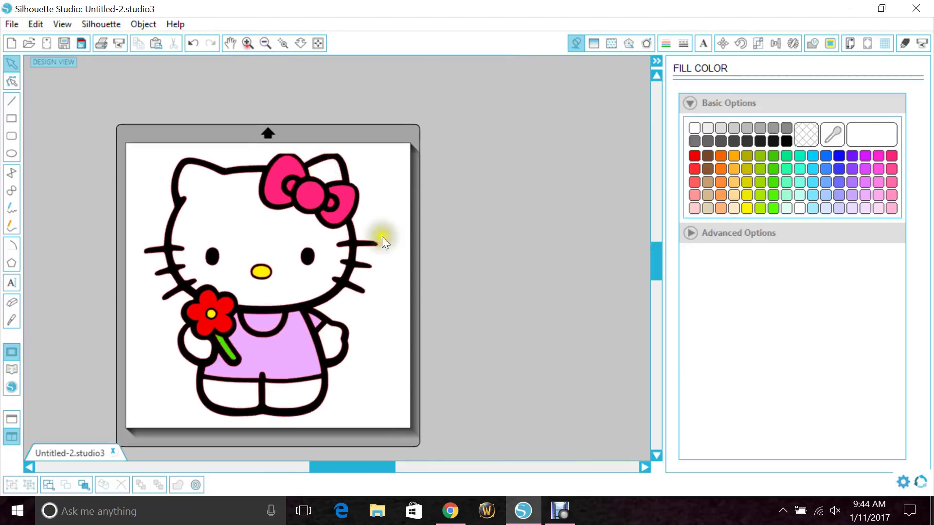
{"action": "left_click_drag", "start_coordinate": [364, 465], "coordinate": [353, 465]}
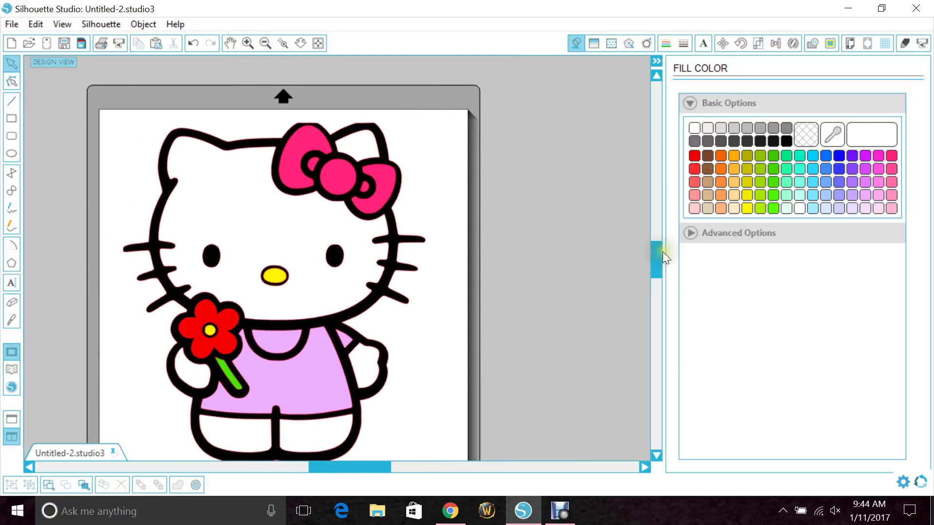
{"action": "left_click_drag", "start_coordinate": [658, 252], "coordinate": [659, 260]}
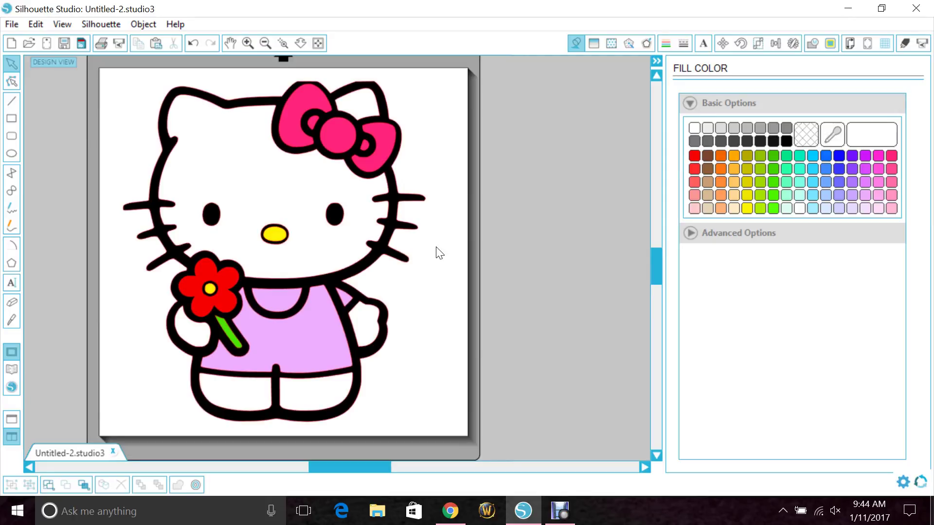
{"action": "left_click", "coordinate": [560, 509]}
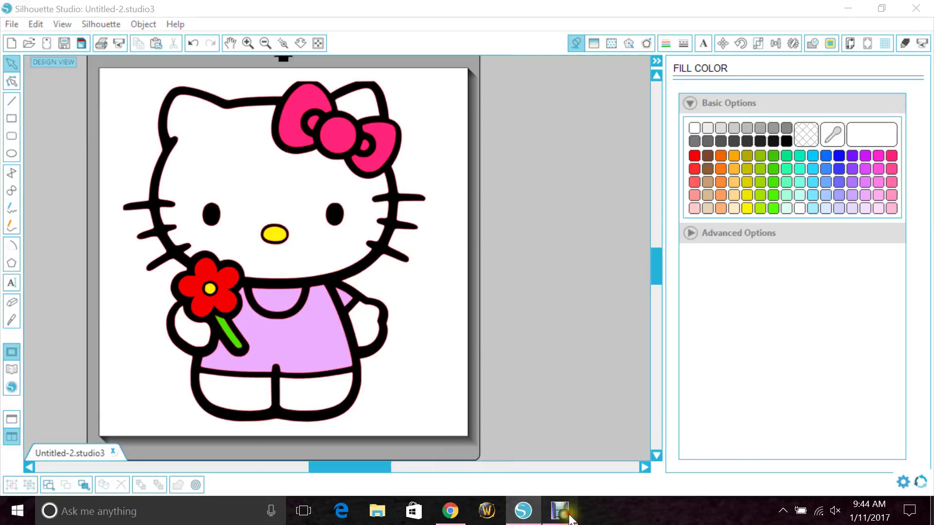